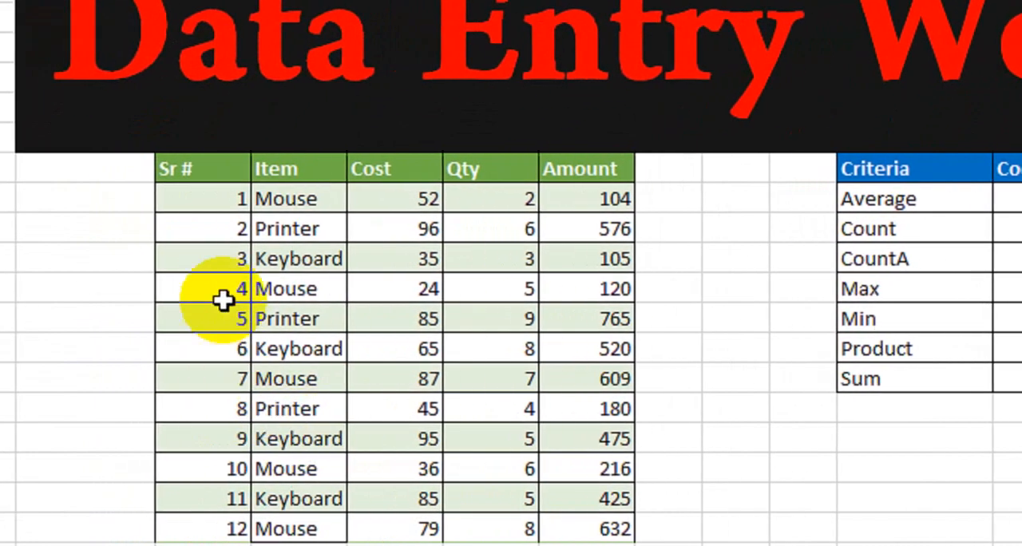
# Look over the item sales table and the Criteria and Code table beside it.
pyautogui.click(206, 173)
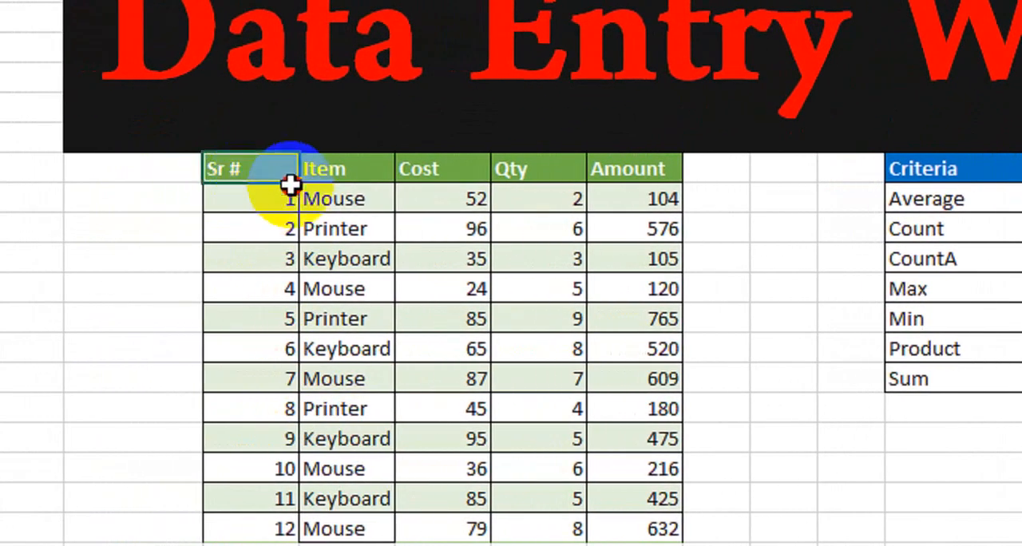
pyautogui.moveTo(289, 185); pyautogui.dragTo(611, 517)
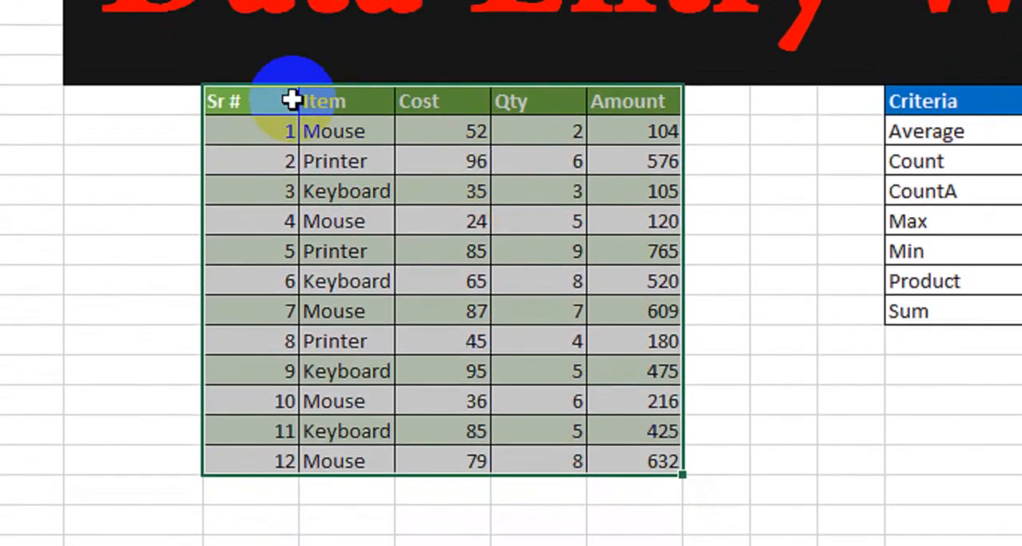
pyautogui.moveTo(292, 73); pyautogui.dragTo(513, 84)
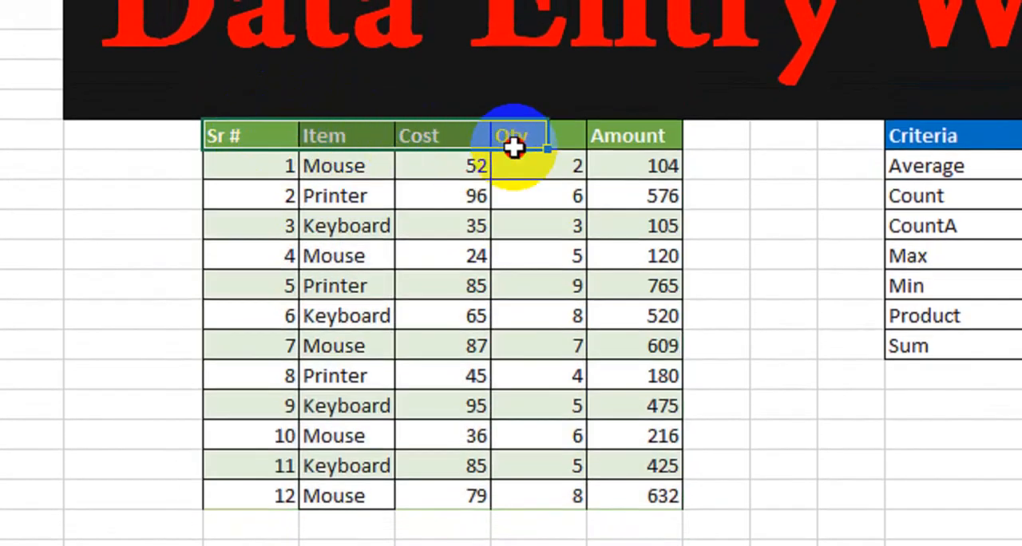
pyautogui.moveTo(513, 147); pyautogui.dragTo(611, 397)
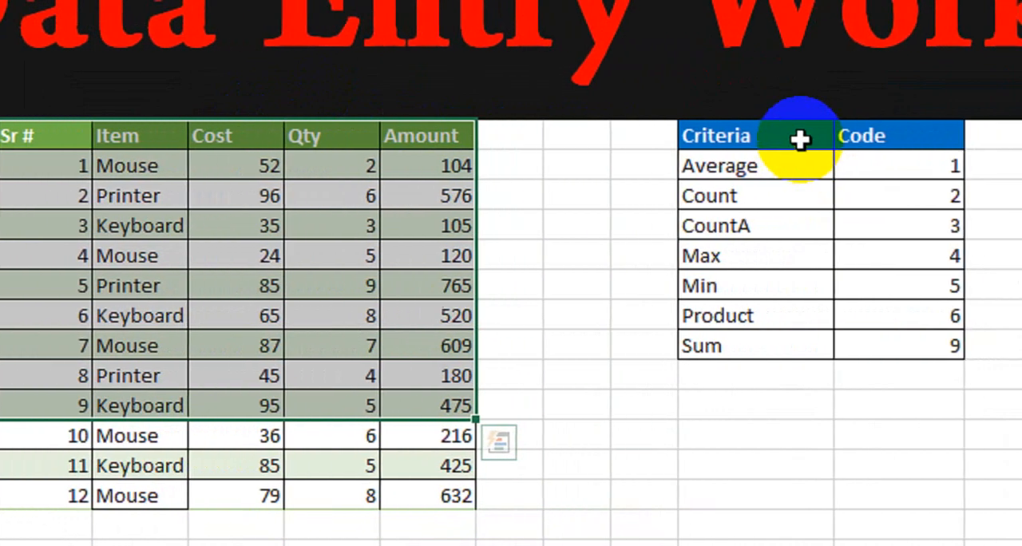
pyautogui.moveTo(800, 139); pyautogui.dragTo(884, 345)
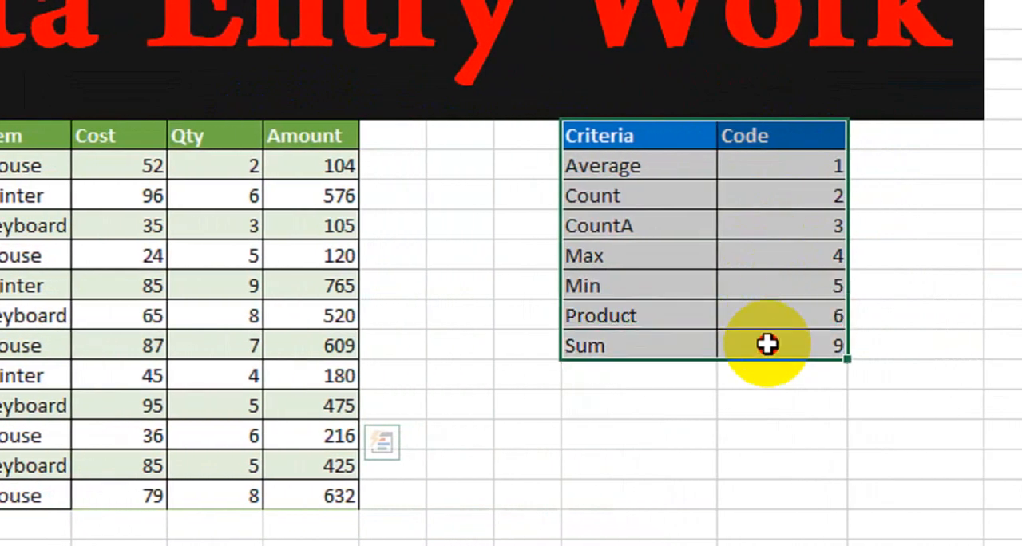
pyautogui.moveTo(766, 344); pyautogui.dragTo(767, 344)
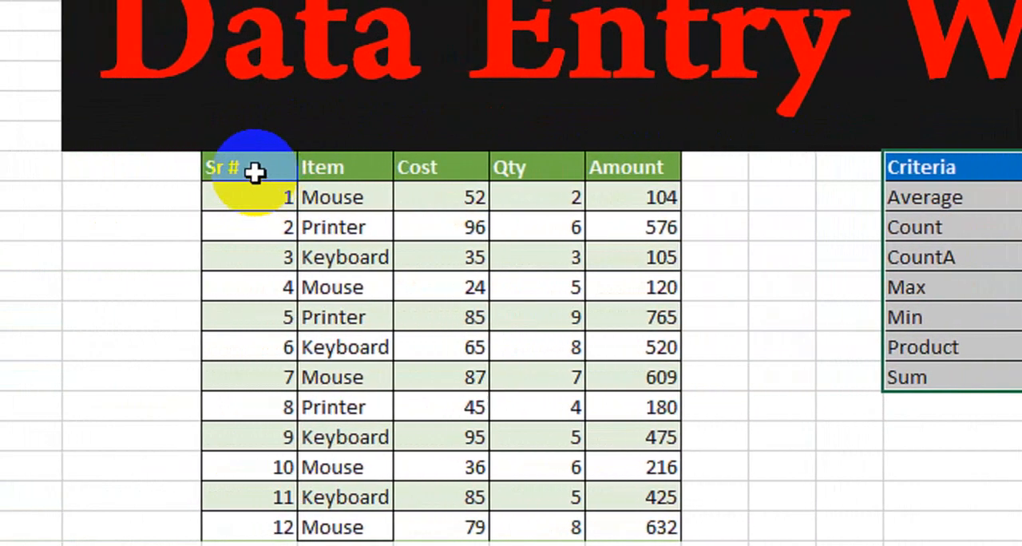
# Examine the item table's header row and its Sr #, Item, Cost, Qty and Amount columns one by one.
pyautogui.moveTo(254, 171); pyautogui.dragTo(600, 166)
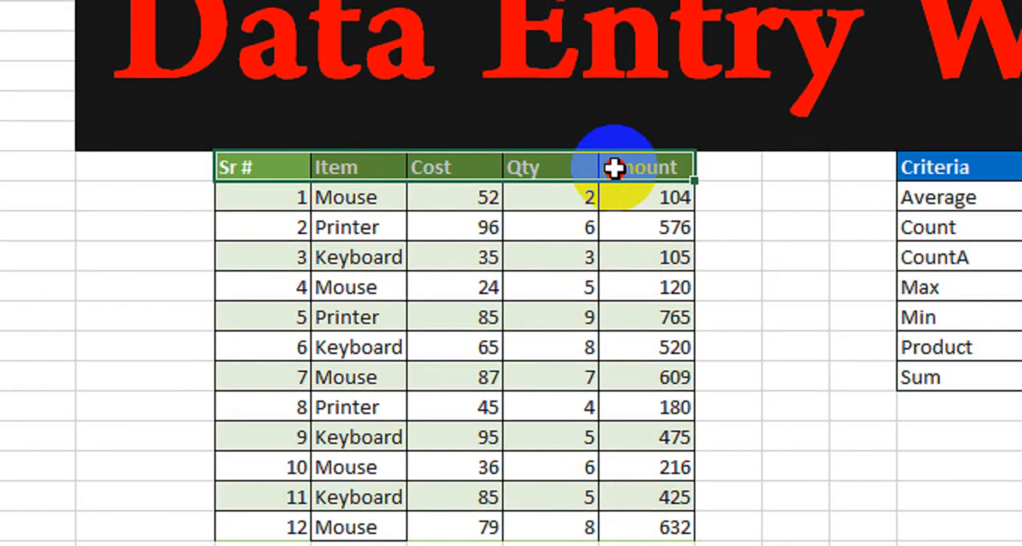
pyautogui.moveTo(613, 167); pyautogui.dragTo(612, 167)
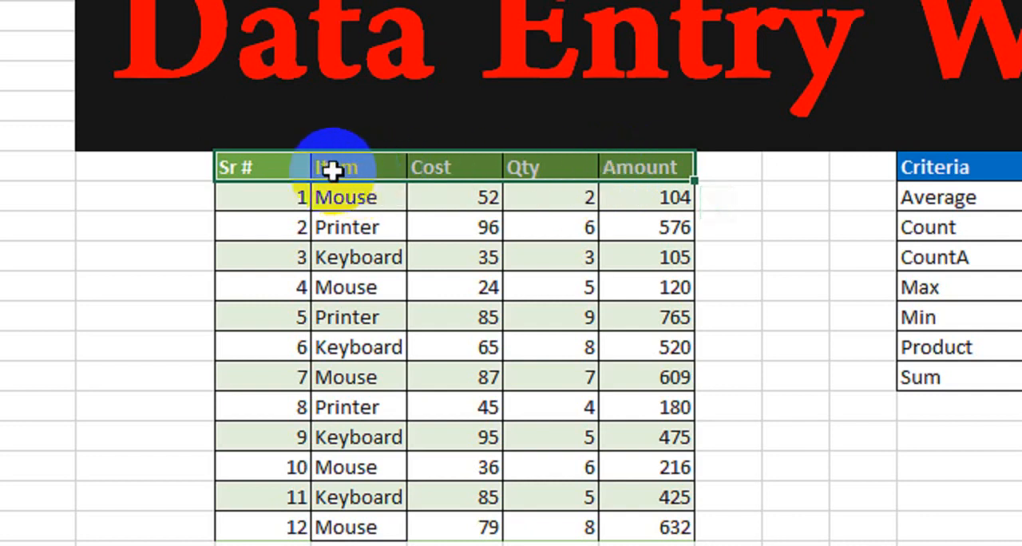
pyautogui.moveTo(264, 167); pyautogui.dragTo(264, 407)
pyautogui.moveTo(343, 166); pyautogui.dragTo(376, 383)
pyautogui.moveTo(459, 166); pyautogui.dragTo(490, 267)
pyautogui.moveTo(540, 167); pyautogui.dragTo(543, 355)
pyautogui.moveTo(641, 169); pyautogui.dragTo(668, 319)
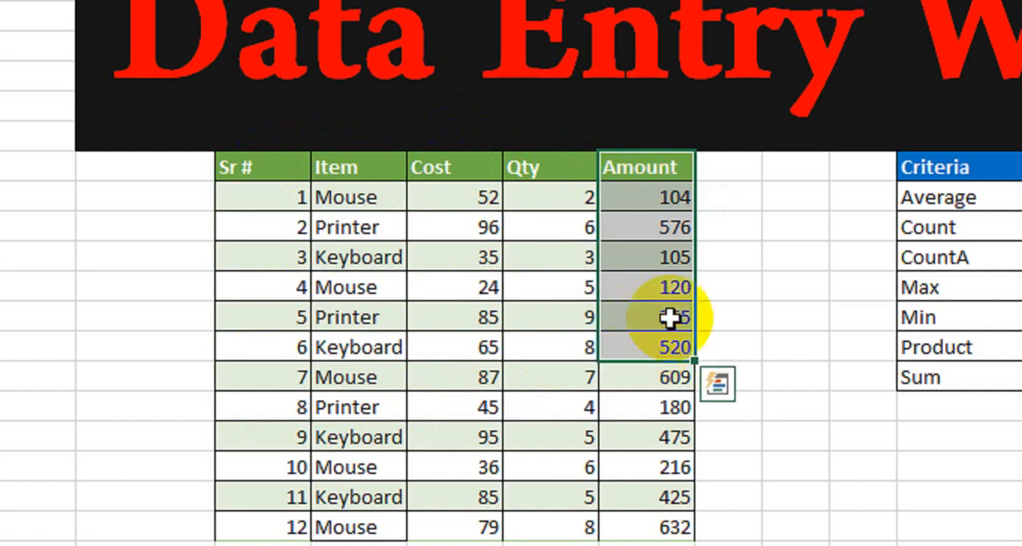
# Review the complete item table, from its header row through all item entries.
pyautogui.moveTo(297, 174); pyautogui.dragTo(655, 524)
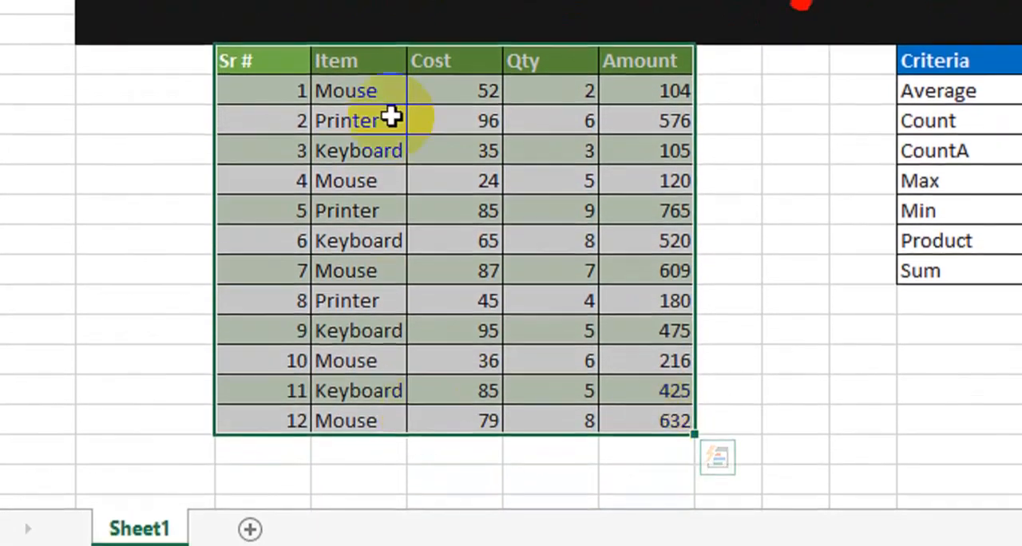
pyautogui.moveTo(271, 62); pyautogui.dragTo(422, 61)
pyautogui.moveTo(423, 132); pyautogui.dragTo(645, 478)
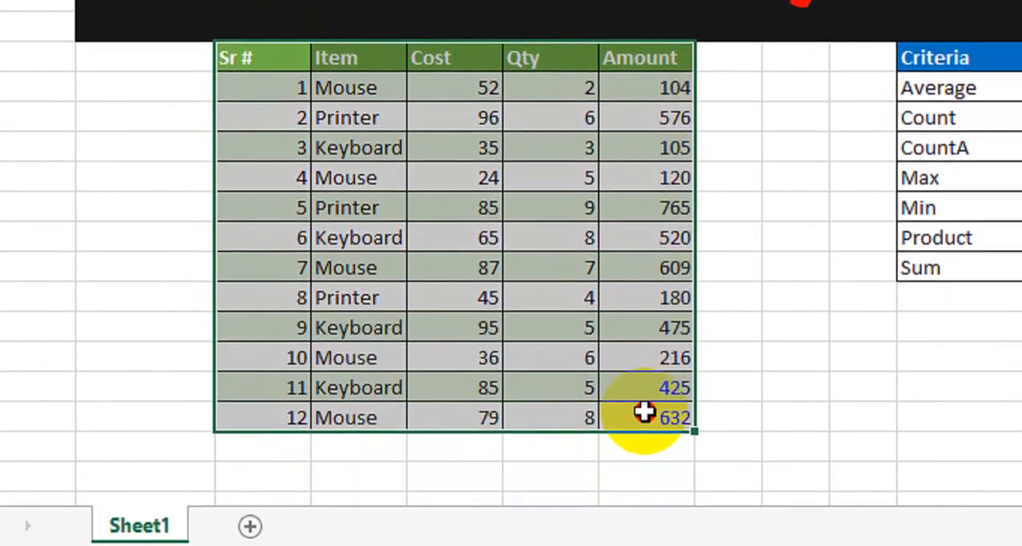
pyautogui.moveTo(644, 412); pyautogui.dragTo(641, 404)
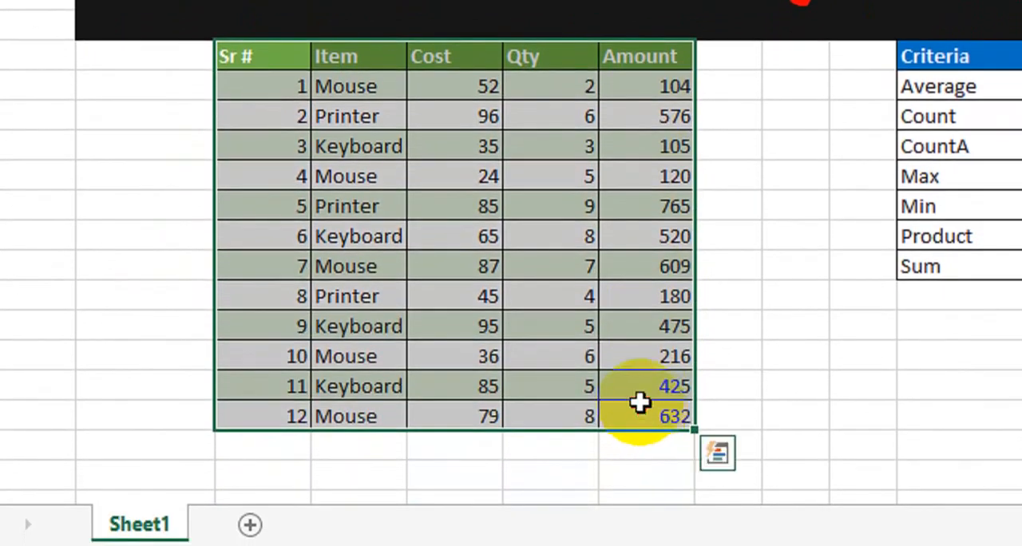
pyautogui.moveTo(253, 70); pyautogui.dragTo(537, 66)
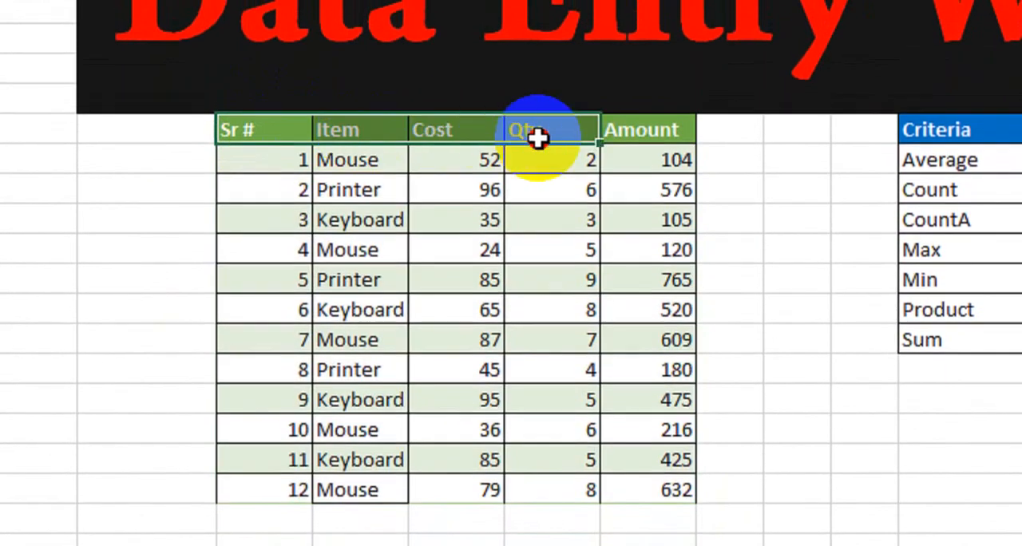
pyautogui.moveTo(537, 138); pyautogui.dragTo(539, 139)
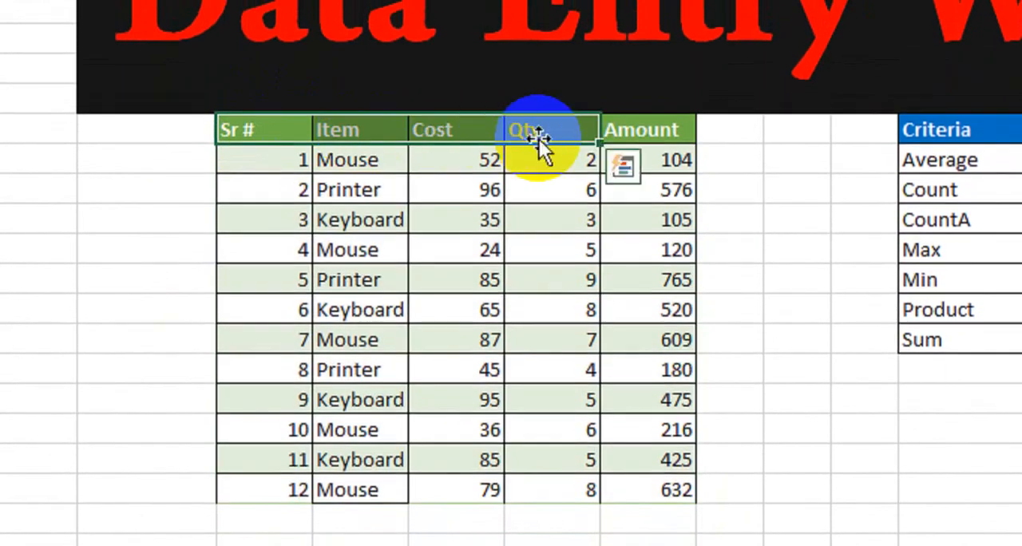
pyautogui.click(550, 188)
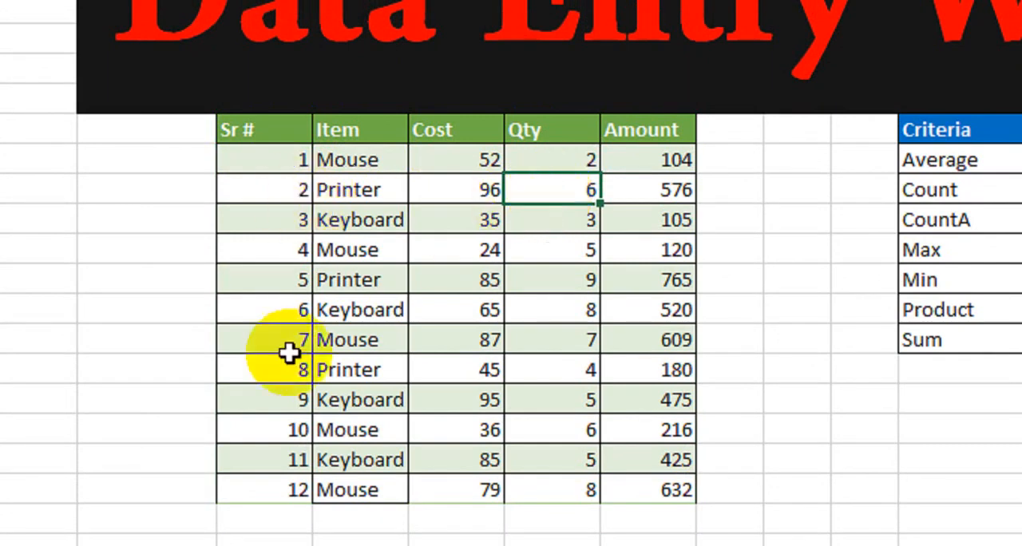
pyautogui.moveTo(273, 130); pyautogui.dragTo(648, 496)
pyautogui.click(818, 354)
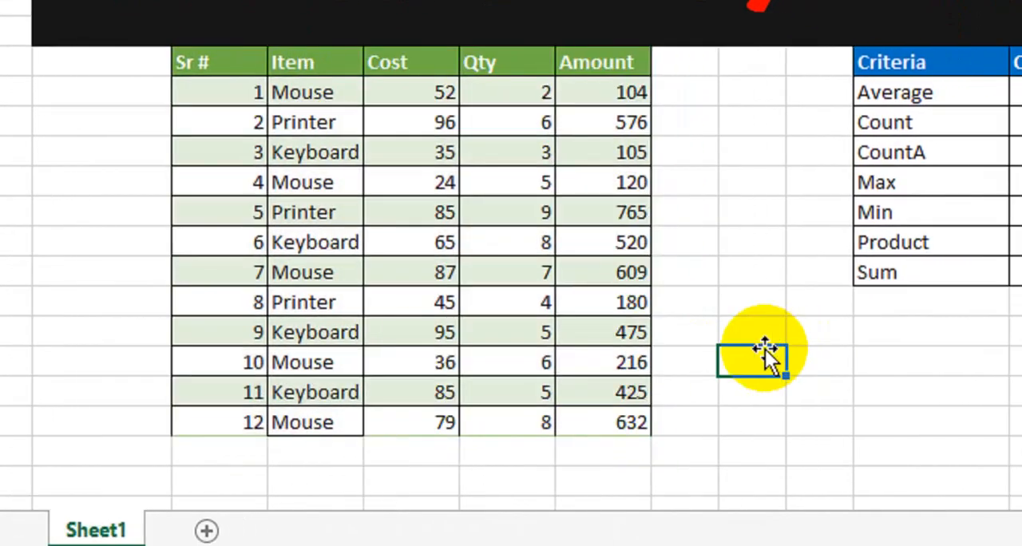
pyautogui.click(927, 361)
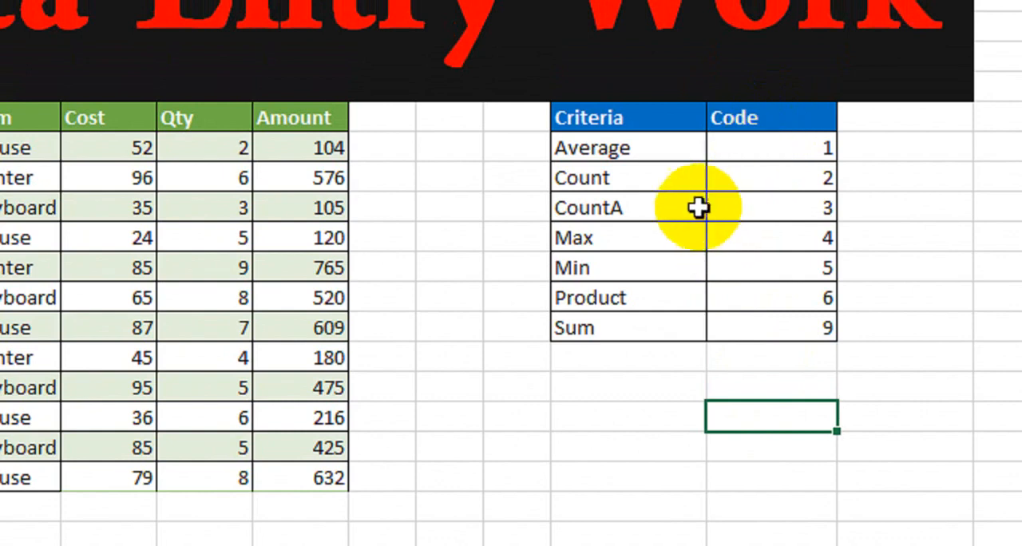
# Compare the criteria codes with SUBTOTAL's function numbers by starting the formula in a blank cell beside the criteria table, and discard it.
pyautogui.moveTo(606, 116); pyautogui.dragTo(752, 343)
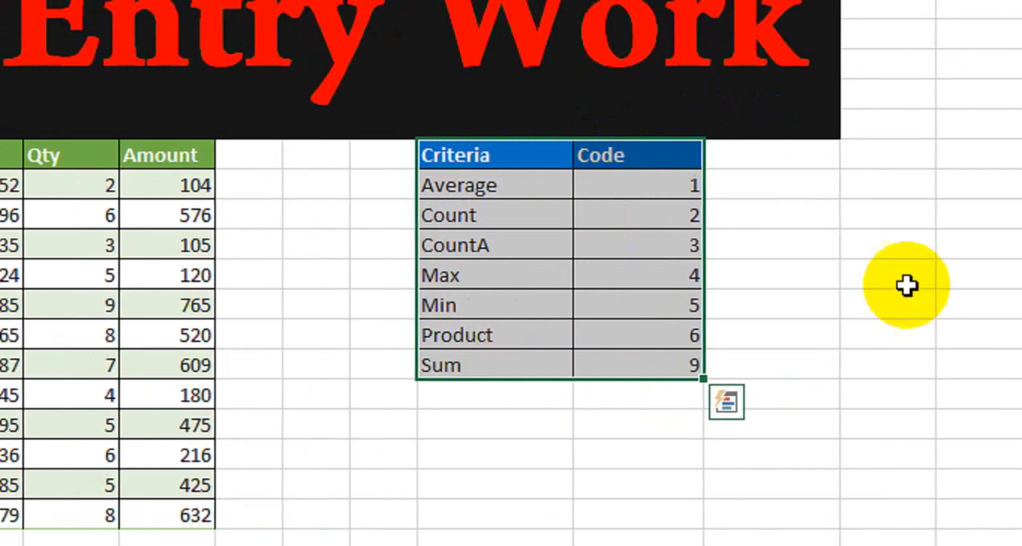
pyautogui.click(1012, 239)
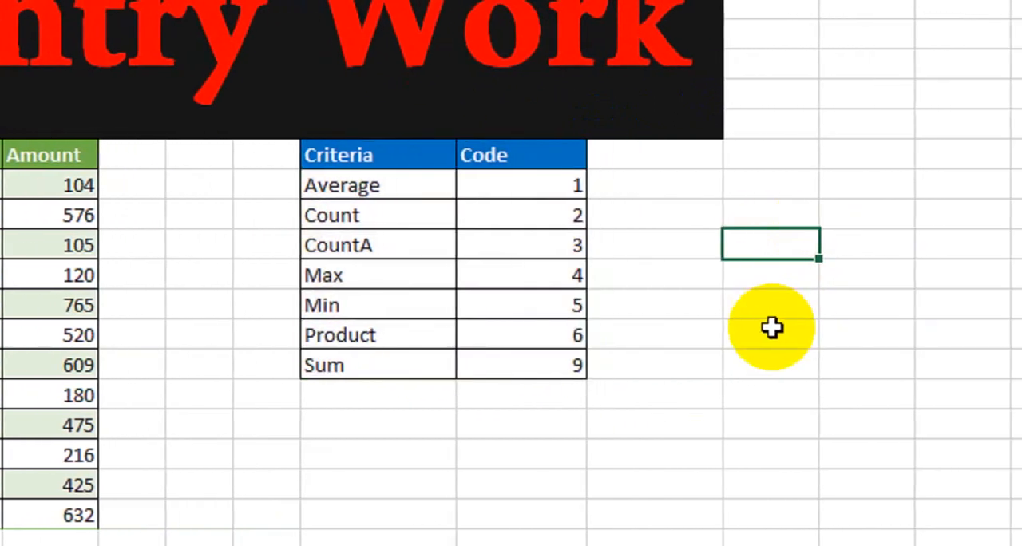
pyautogui.write('=subt')
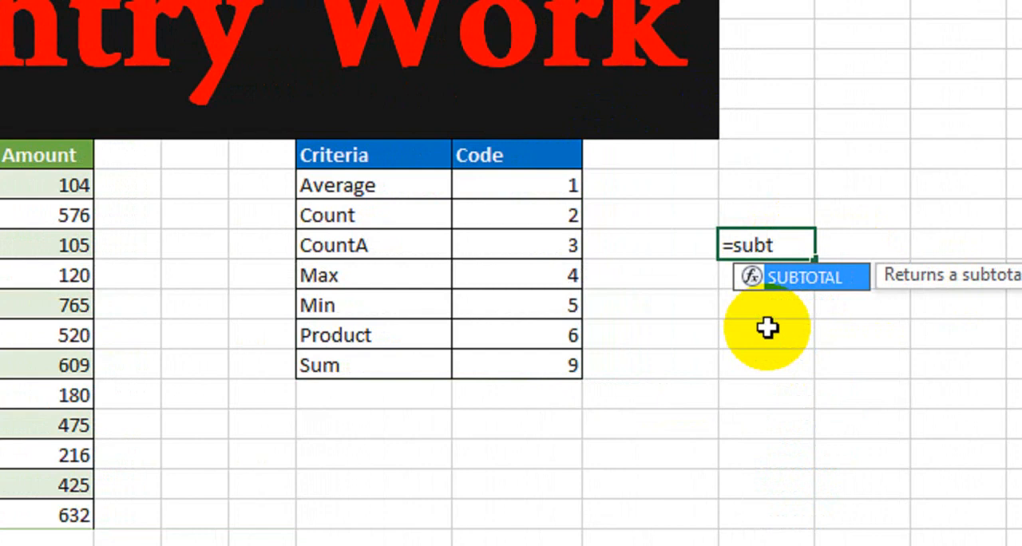
pyautogui.press('Tab')
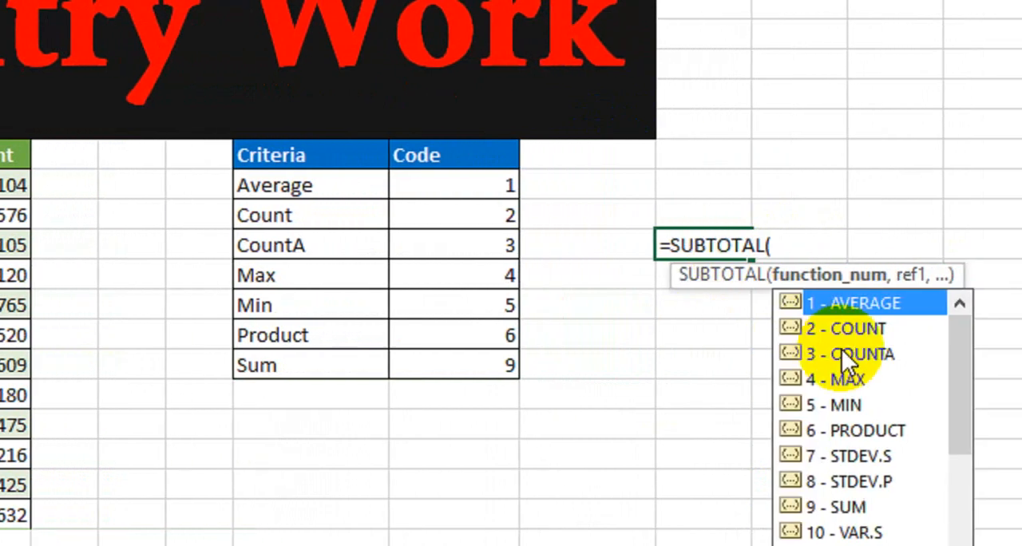
pyautogui.moveTo(789, 333); pyautogui.dragTo(792, 380)
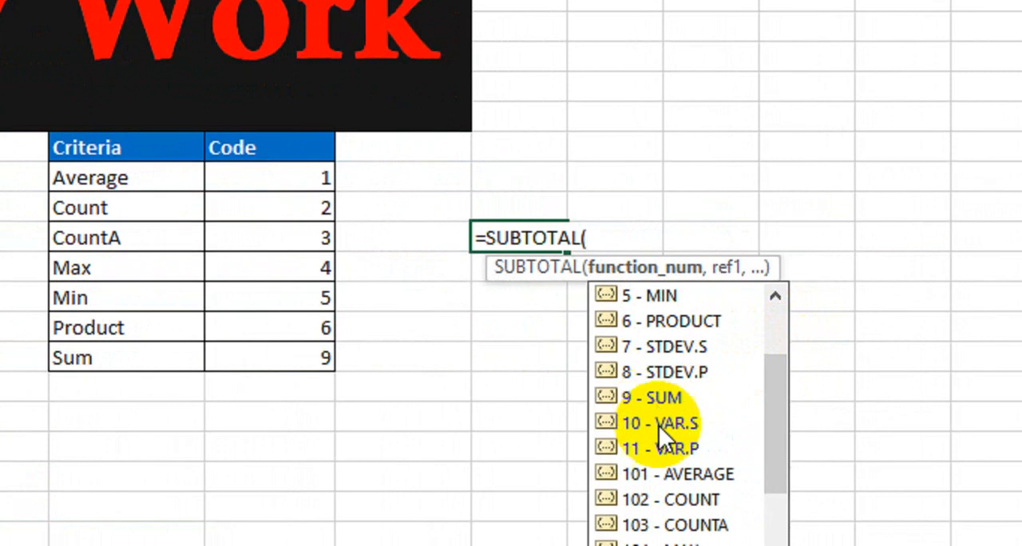
pyautogui.moveTo(767, 444); pyautogui.dragTo(766, 393)
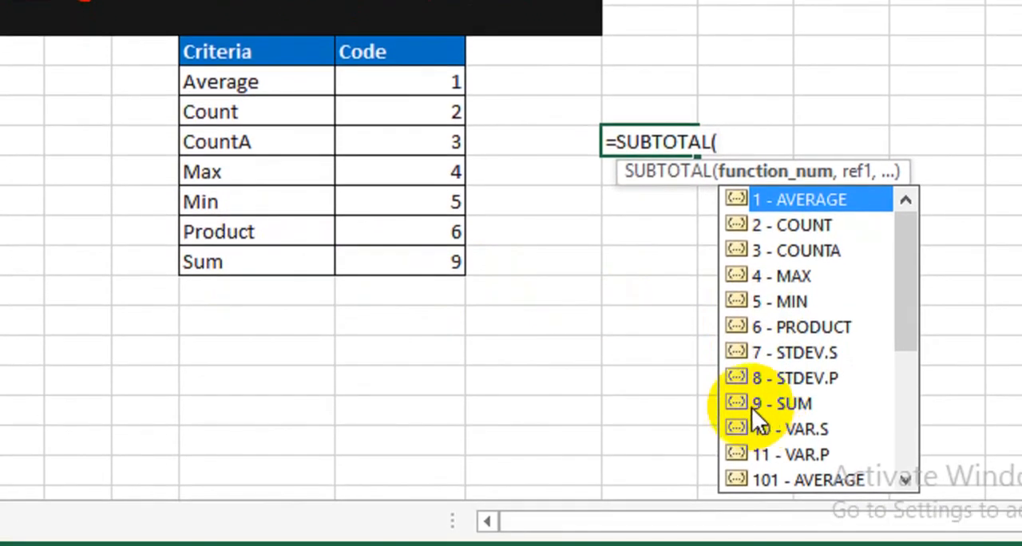
pyautogui.moveTo(850, 282); pyautogui.dragTo(854, 301)
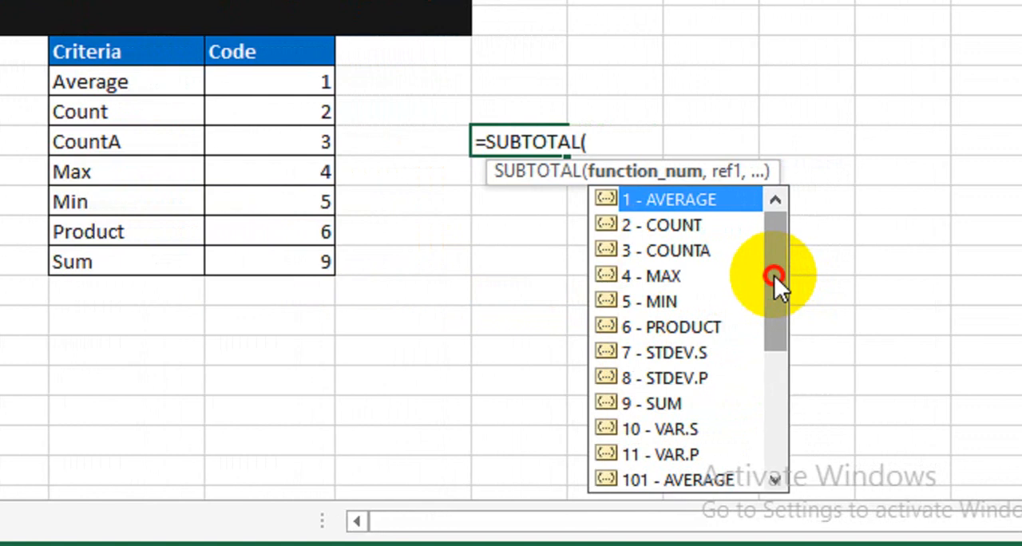
pyautogui.moveTo(768, 302); pyautogui.dragTo(756, 244)
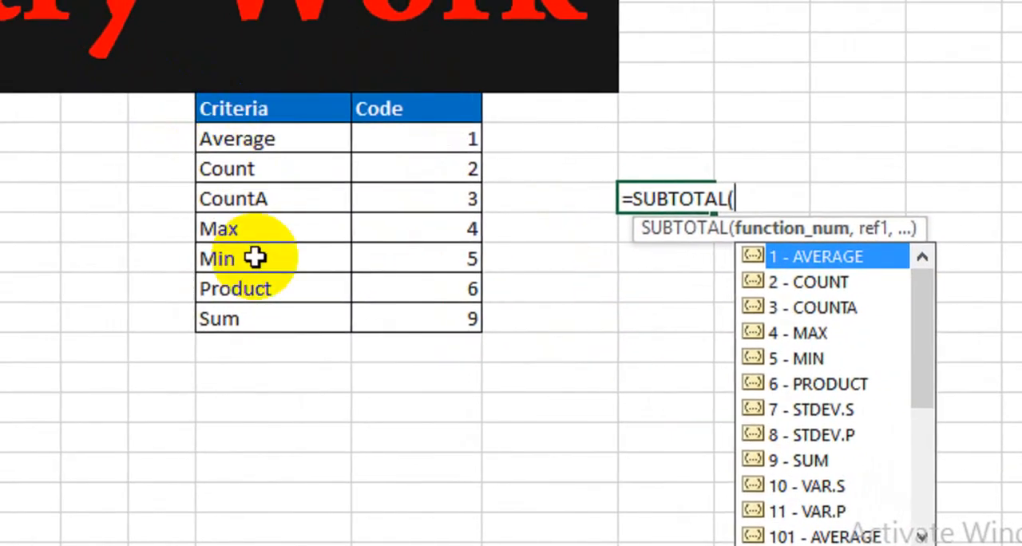
pyautogui.press('BackSpace')
pyautogui.press('BackSpace')
pyautogui.press('BackSpace')
pyautogui.press('BackSpace')
pyautogui.press('BackSpace')
pyautogui.press('BackSpace')
pyautogui.press('BackSpace')
pyautogui.press('BackSpace')
pyautogui.press('BackSpace')
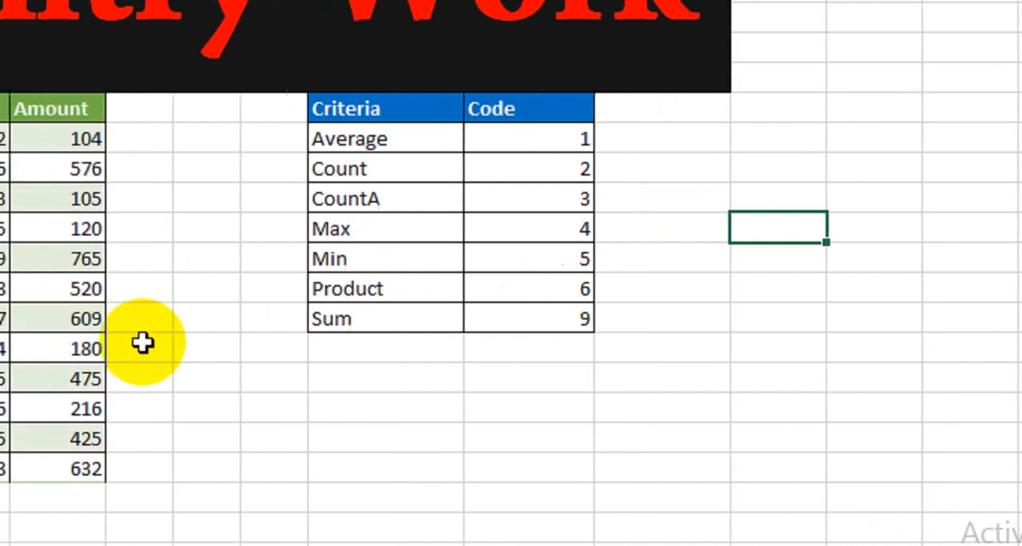
# Enter the label Select Criteria under the Criteria column, leaving two blank rows below the criteria table.
pyautogui.moveTo(379, 375); pyautogui.dragTo(553, 414)
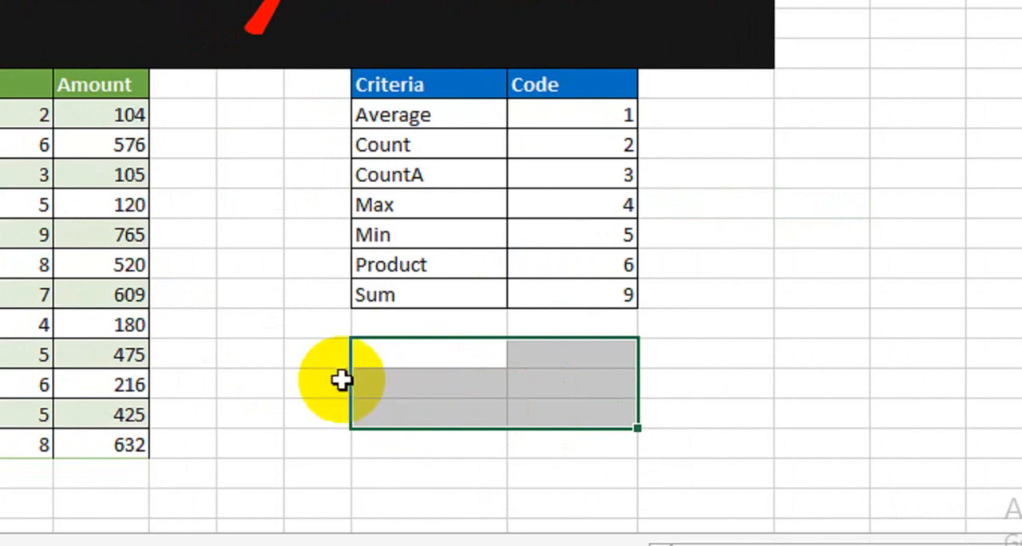
pyautogui.click(388, 380)
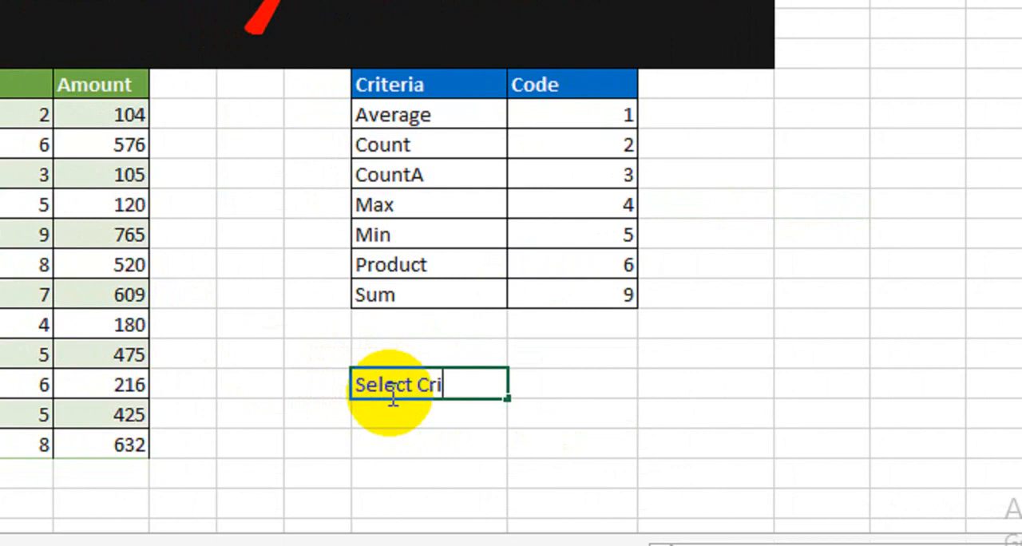
pyautogui.press('Tab')
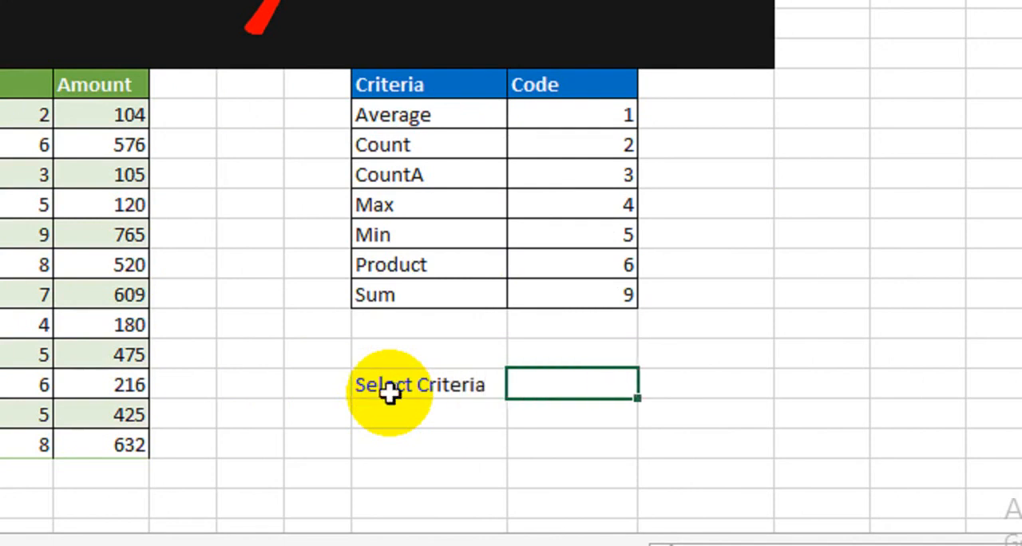
# Apply all borders to the two-by-two block at Select Criteria and format its first row with dark red fill and bold white text.
pyautogui.moveTo(427, 388); pyautogui.dragTo(537, 410)
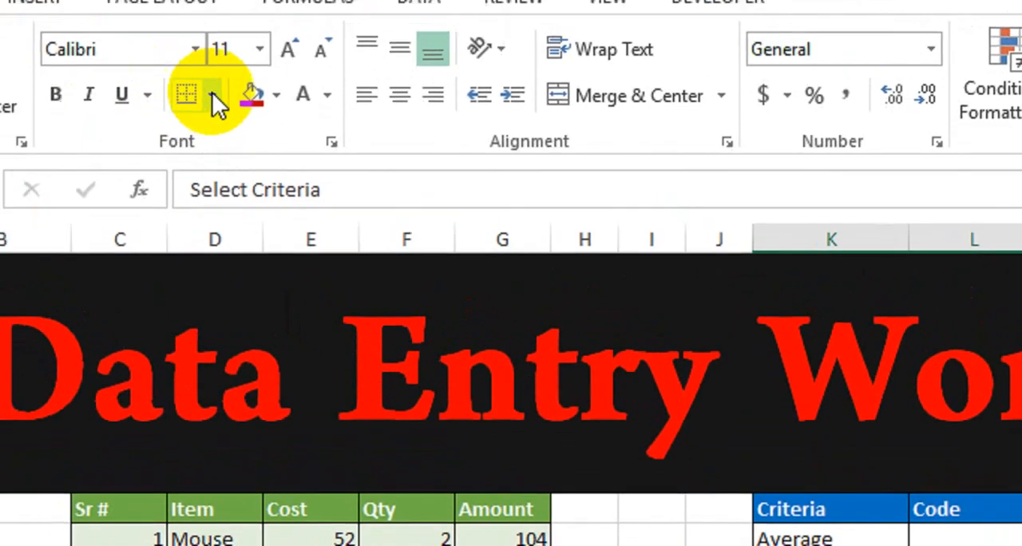
pyautogui.click(214, 96)
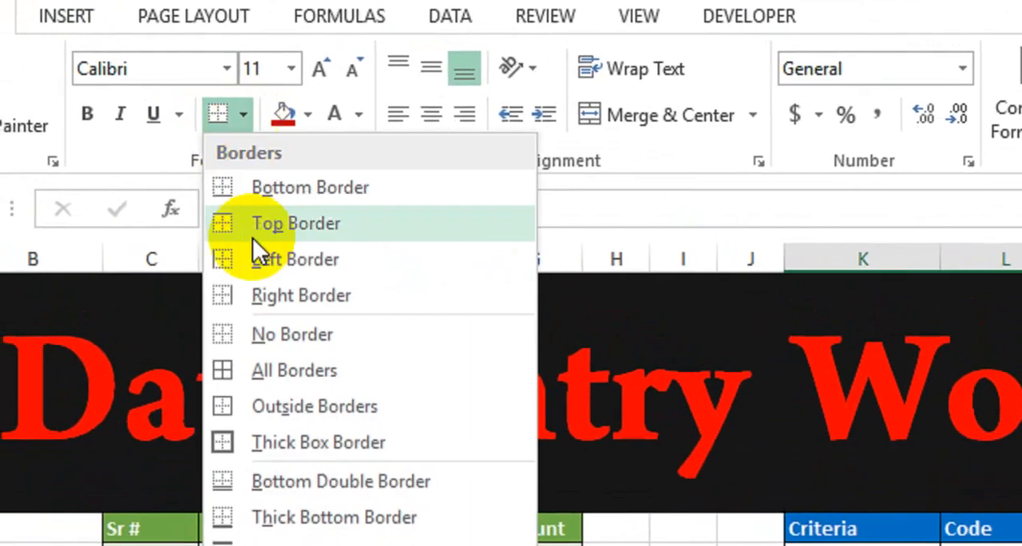
pyautogui.click(265, 360)
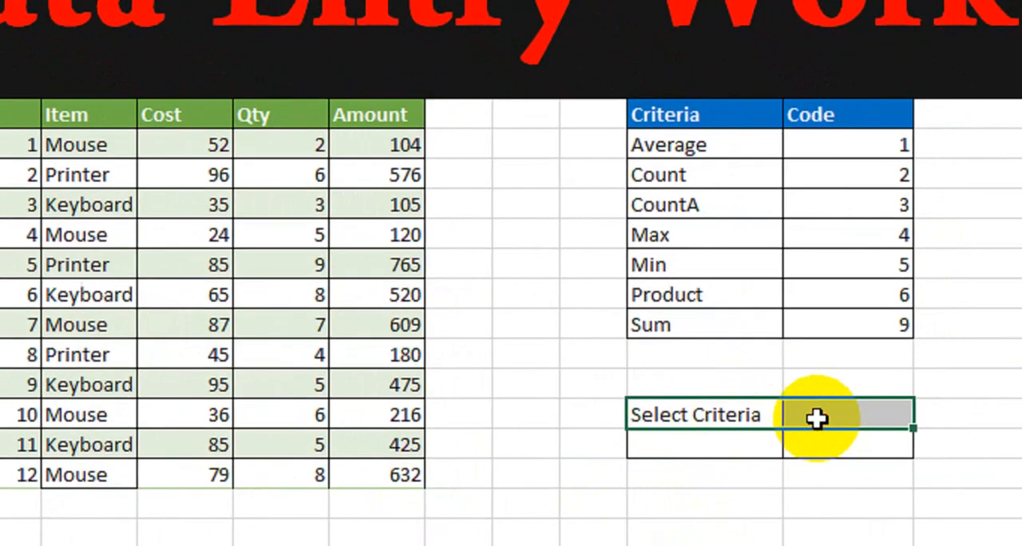
pyautogui.click(153, 82)
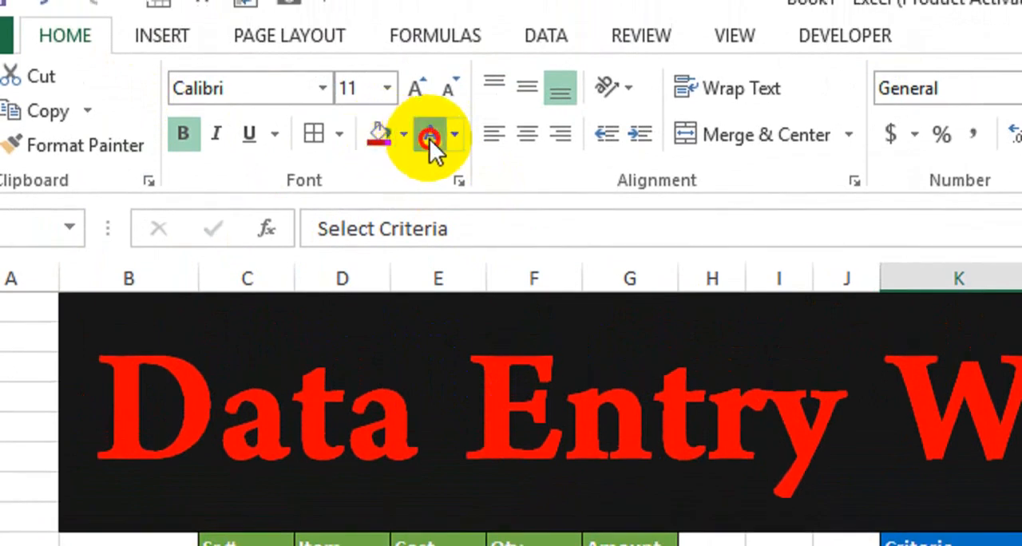
pyautogui.click(429, 139)
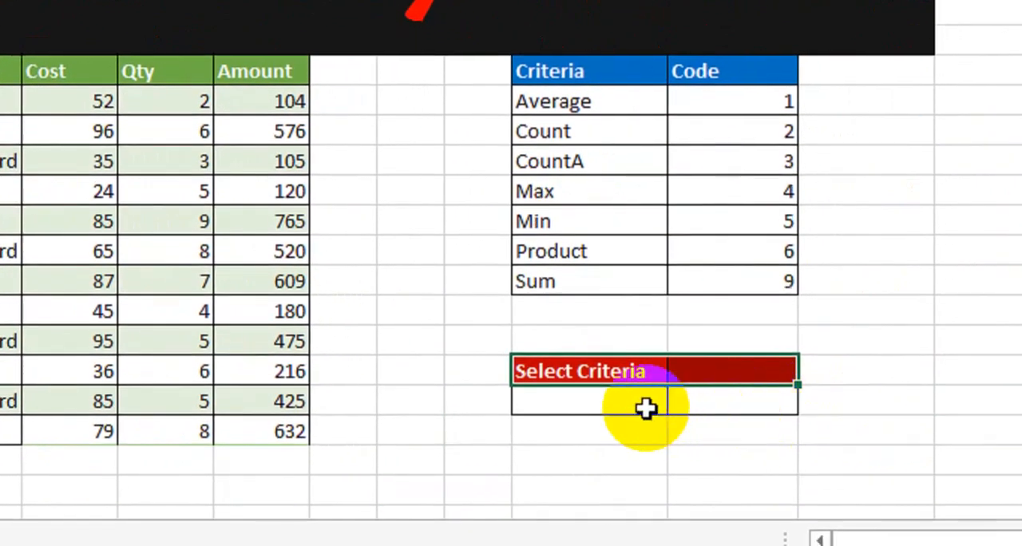
# Enter the label Result in the cell below Select Criteria and make it bold.
pyautogui.click(648, 419)
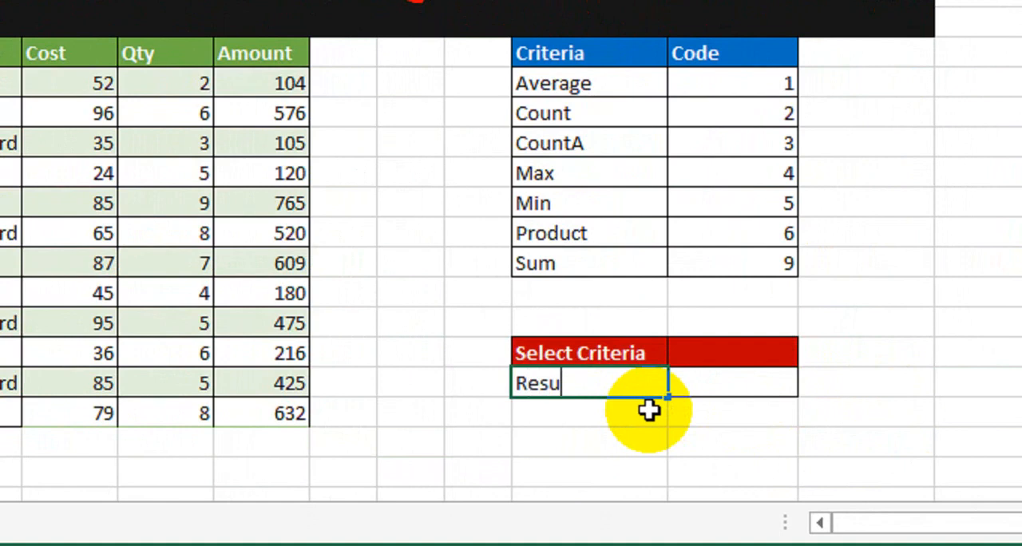
pyautogui.click(639, 383)
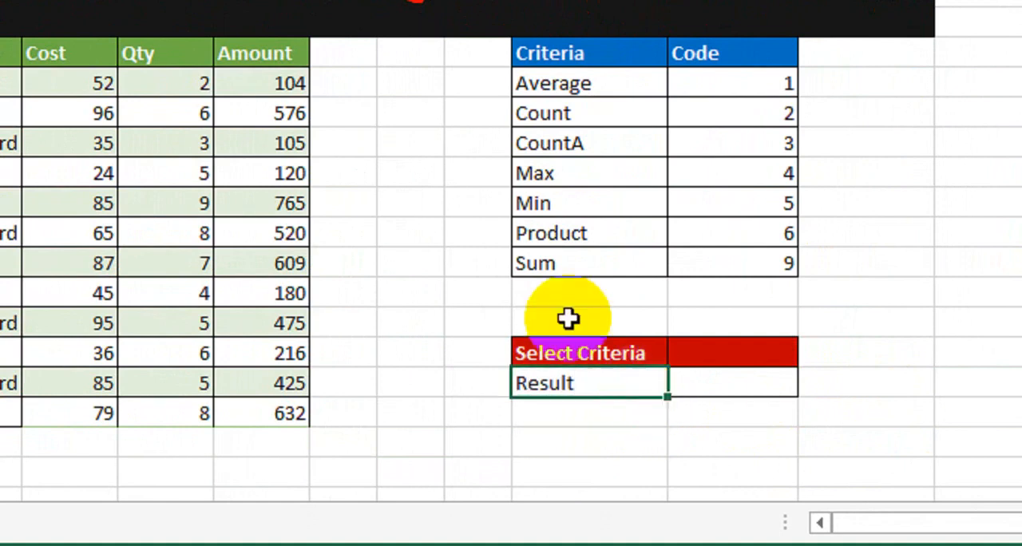
pyautogui.click(66, 18)
pyautogui.click(982, 476)
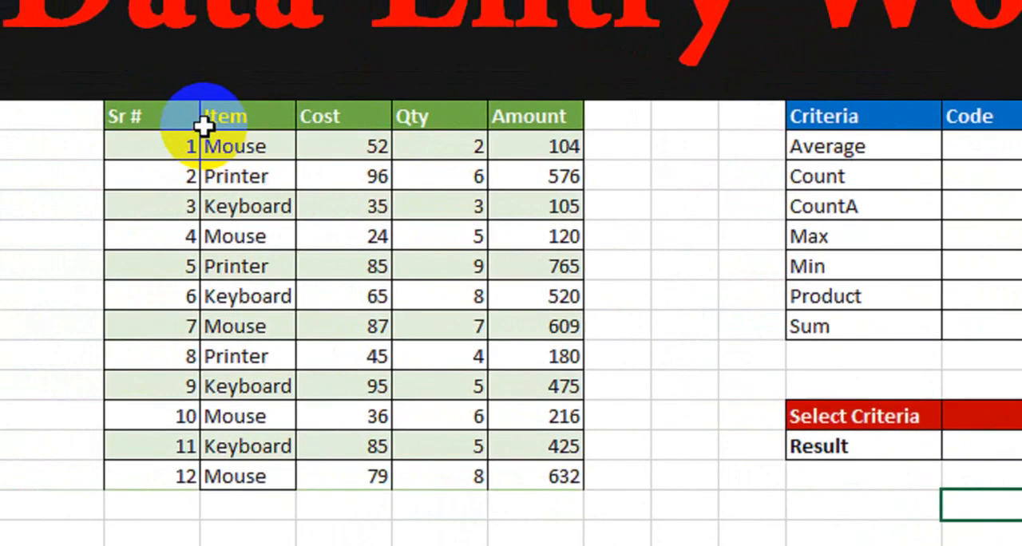
pyautogui.moveTo(166, 125); pyautogui.dragTo(510, 379)
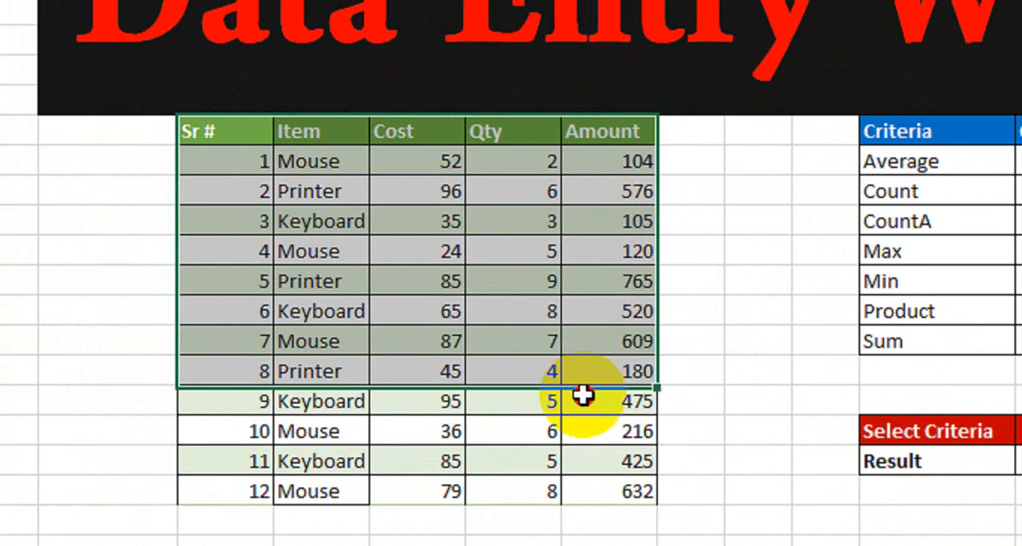
pyautogui.moveTo(584, 394)
pyautogui.mouseDown()
pyautogui.moveTo(584, 427)
pyautogui.moveTo(587, 409)
pyautogui.mouseUp()
pyautogui.click(700, 317)
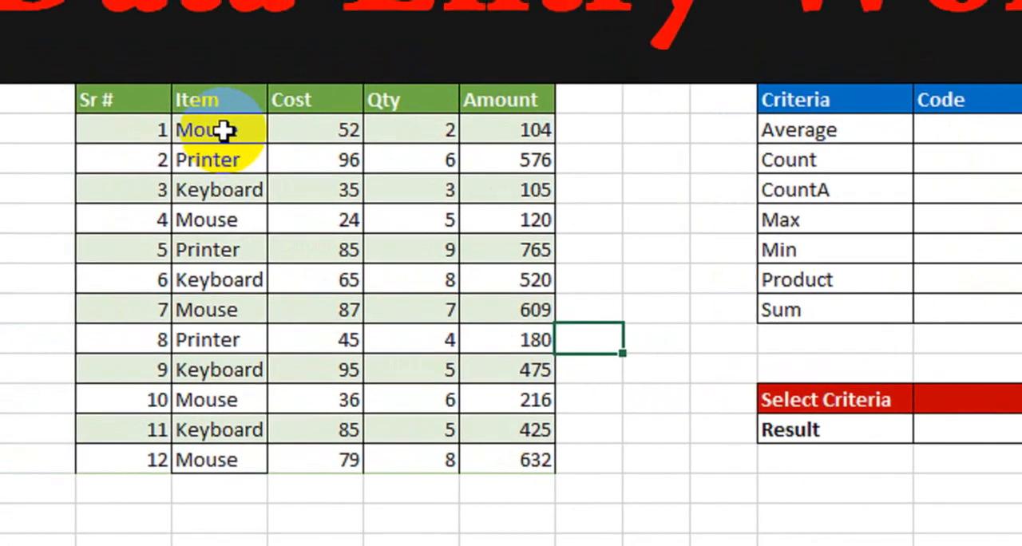
pyautogui.click(60, 67)
pyautogui.moveTo(249, 128); pyautogui.dragTo(256, 363)
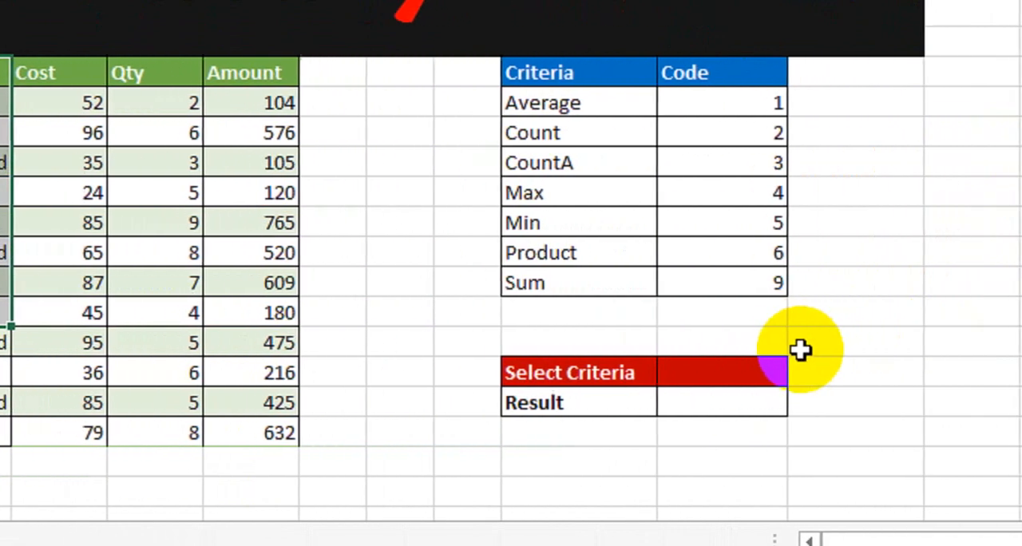
# Add a dropdown list validation sourced from the criteria names =$K$10:$K$16 to the cell beside Select Criteria, and choose Average in it.
pyautogui.click(679, 382)
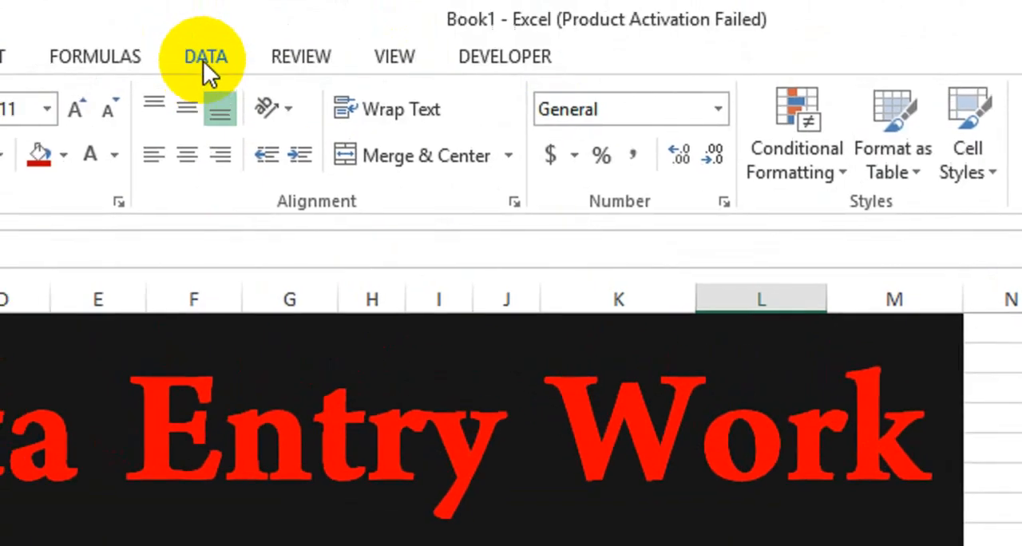
pyautogui.click(205, 66)
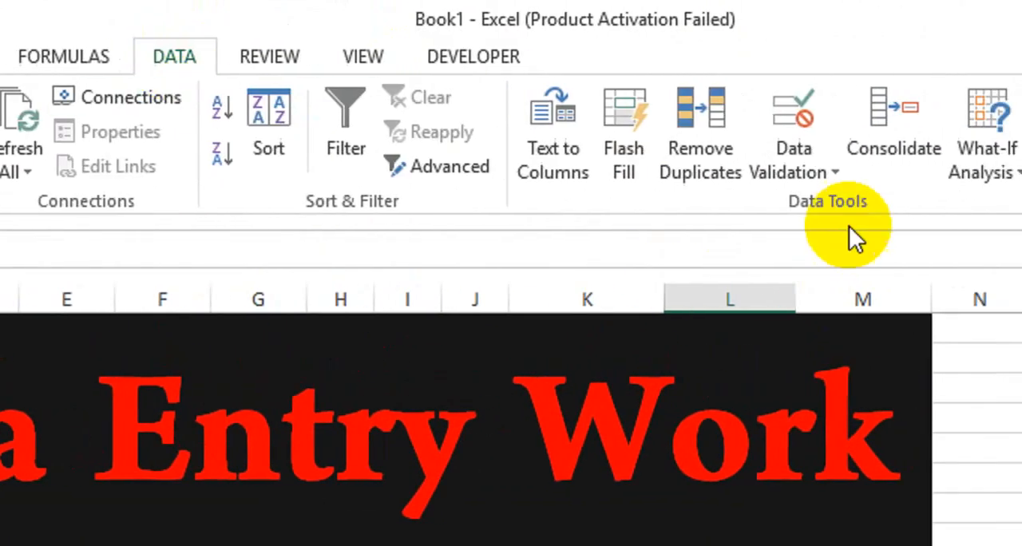
pyautogui.click(830, 169)
pyautogui.click(837, 212)
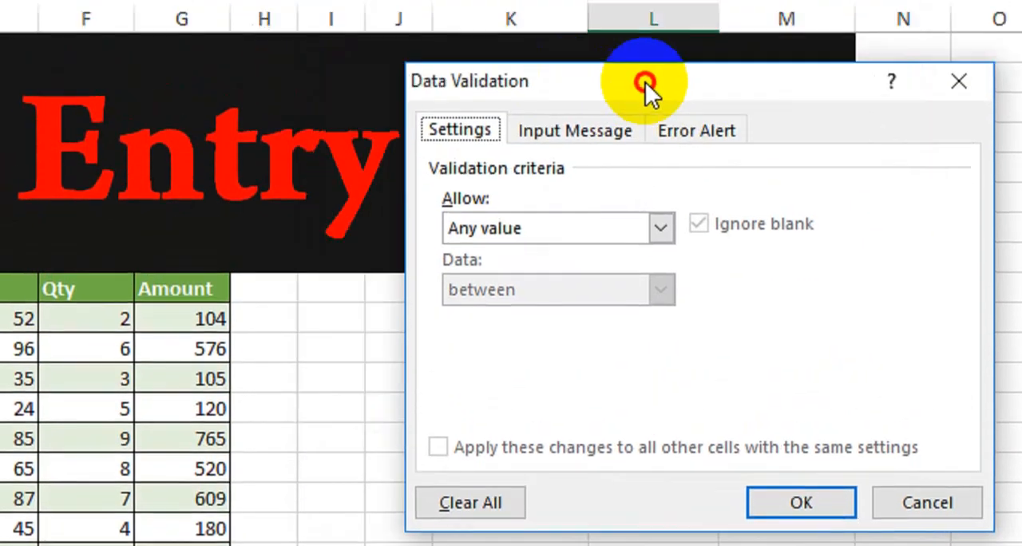
pyautogui.moveTo(583, 265); pyautogui.dragTo(954, 241)
pyautogui.click(886, 389)
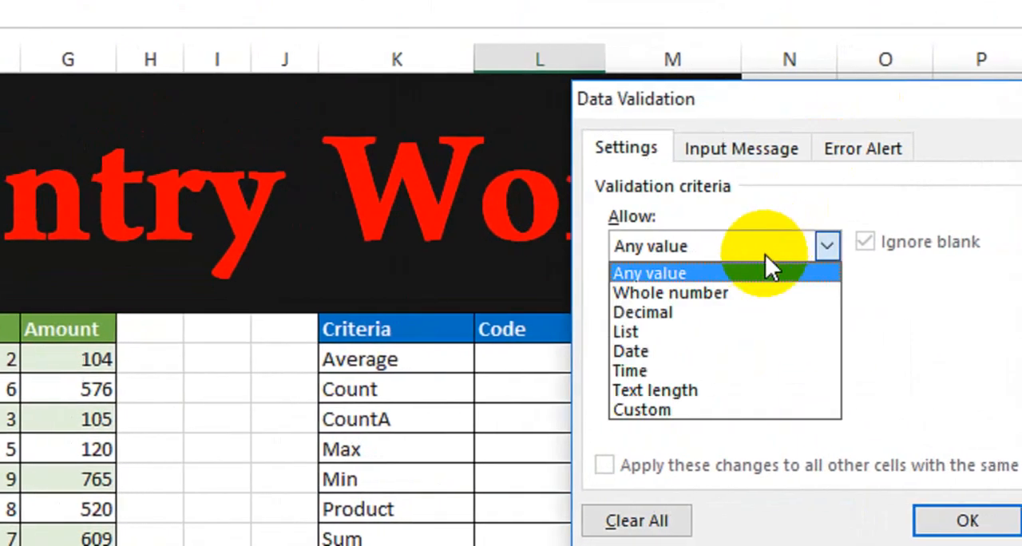
pyautogui.click(711, 330)
pyautogui.click(635, 372)
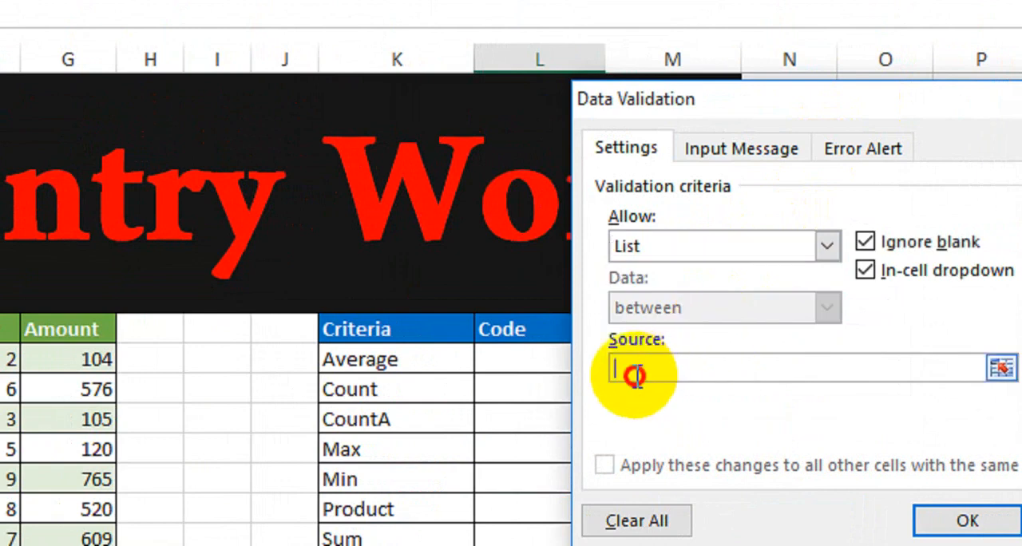
pyautogui.moveTo(643, 103); pyautogui.dragTo(730, 105)
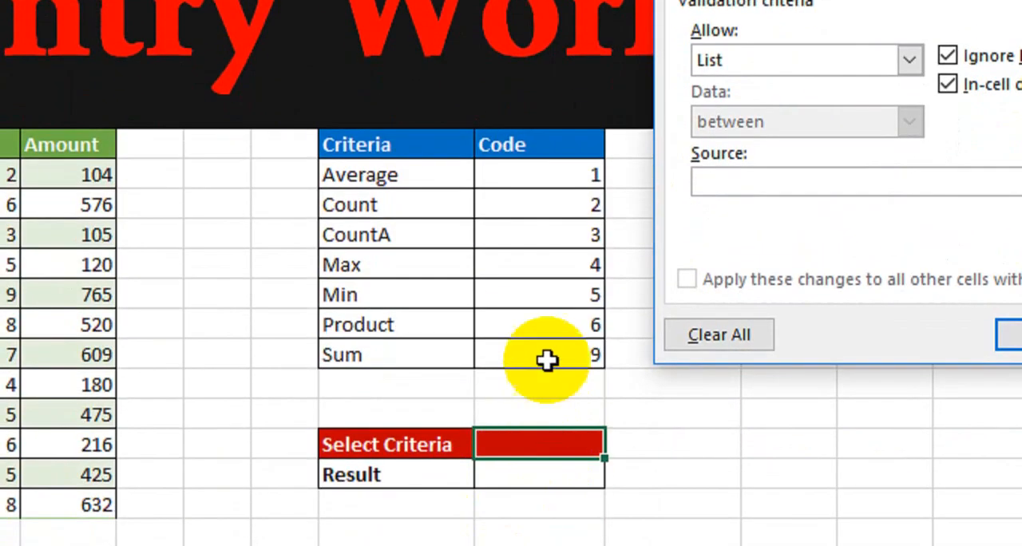
pyautogui.moveTo(364, 179); pyautogui.dragTo(365, 345)
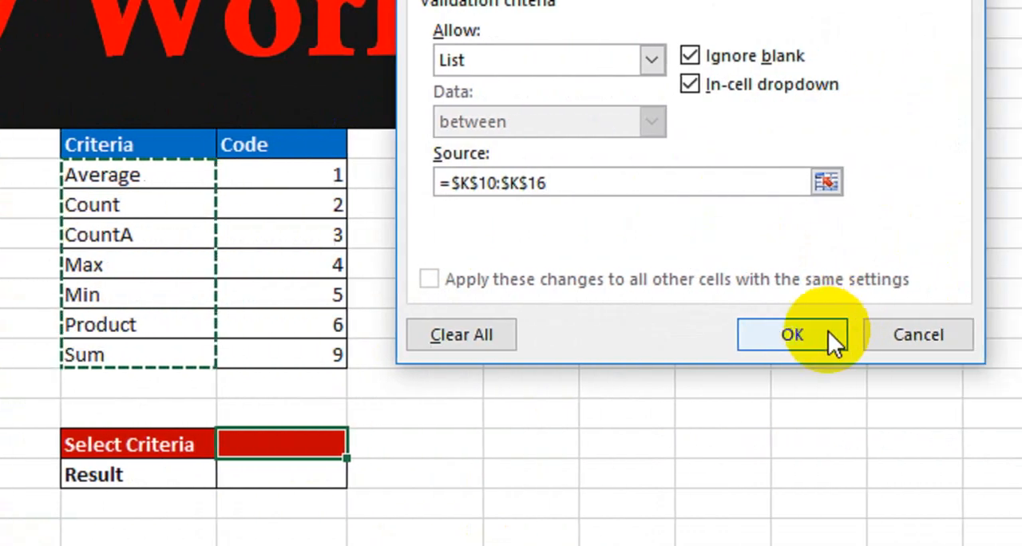
pyautogui.click(988, 335)
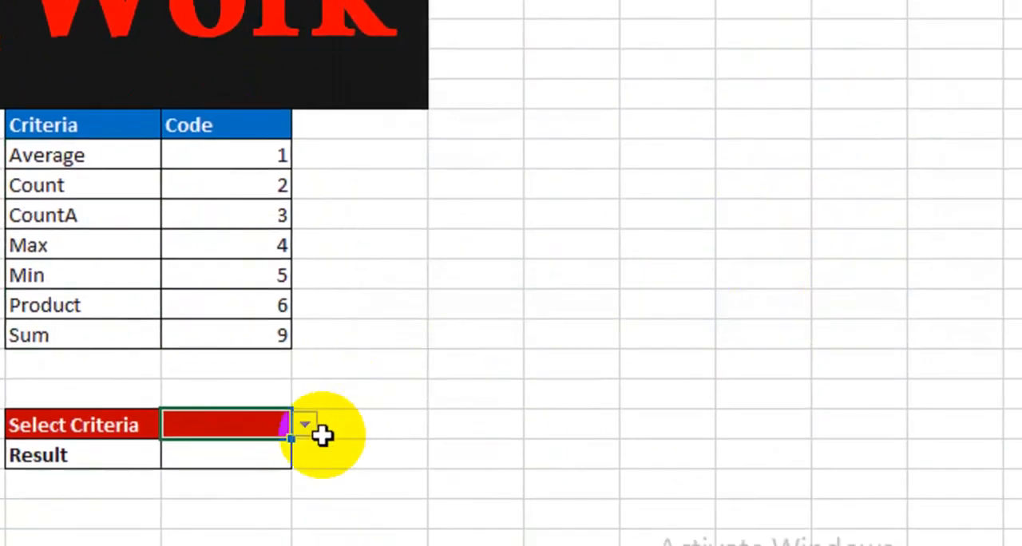
pyautogui.click(305, 424)
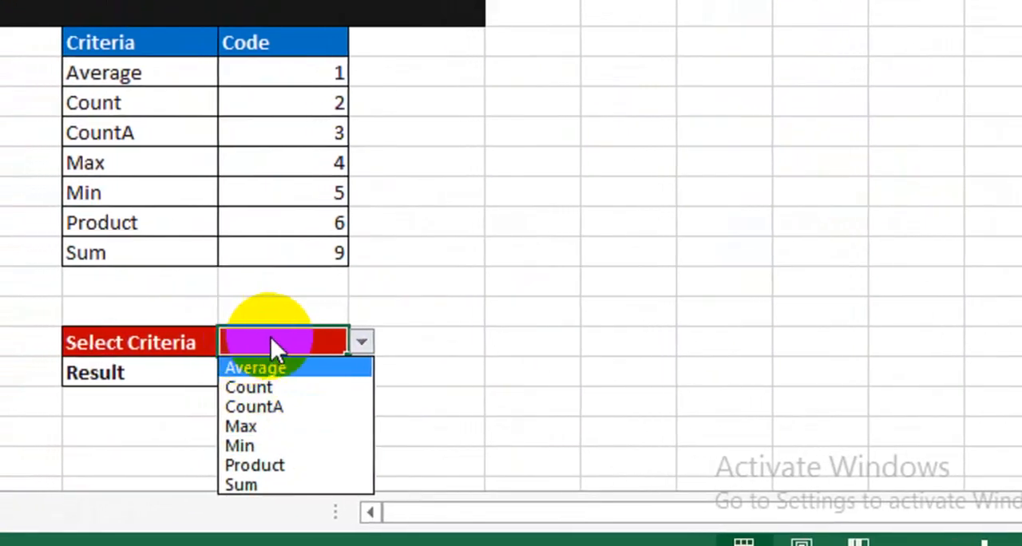
pyautogui.click(257, 369)
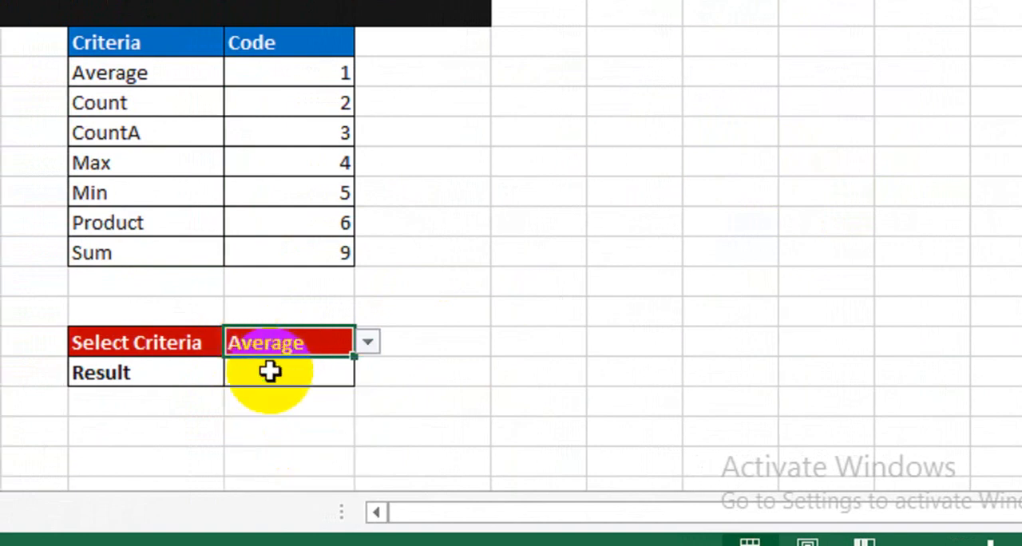
# Enter =VLOOKUP(L19,K9:L16,2,0) in the cell beside Result to look up the selected criterion's code.
pyautogui.click(269, 371)
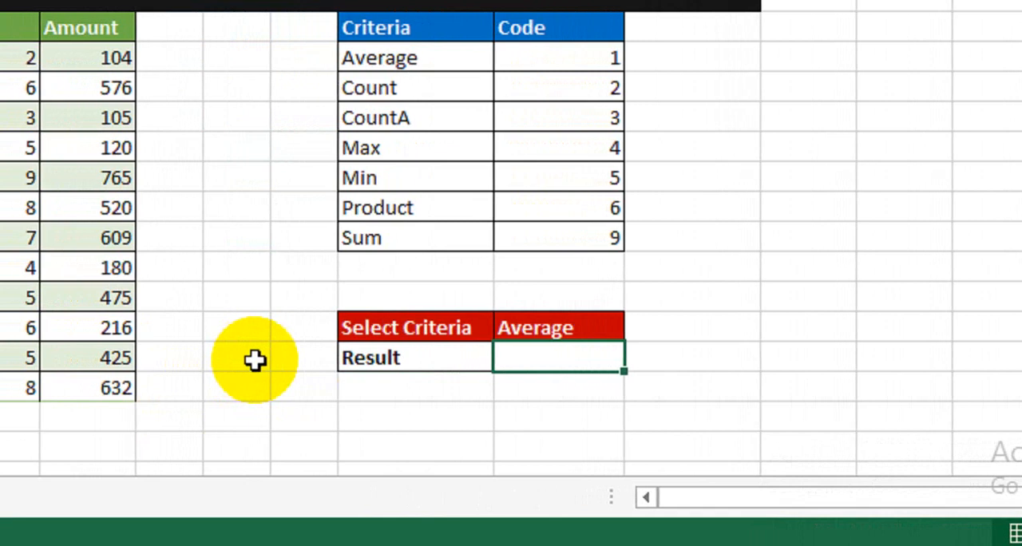
pyautogui.write('=vlo')
pyautogui.press('Tab')
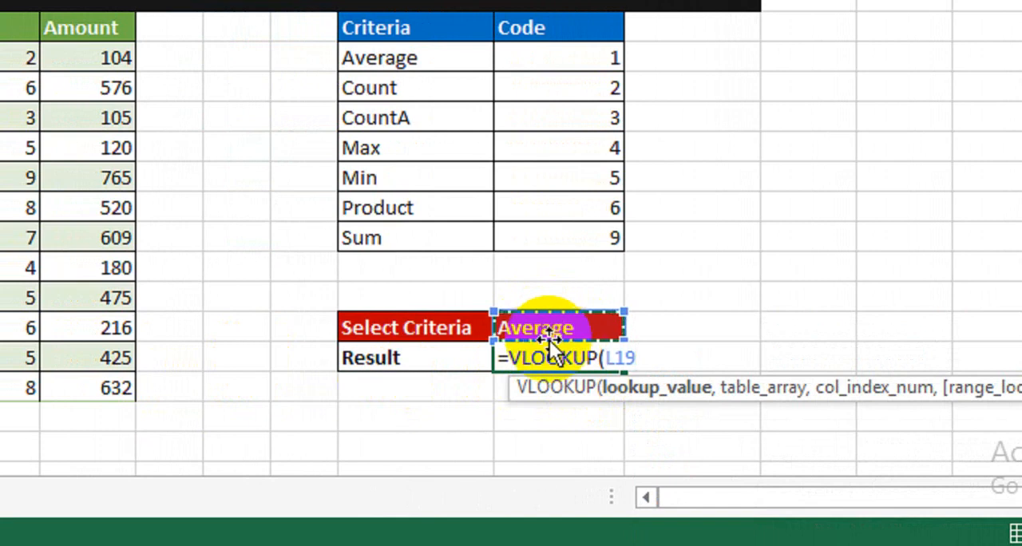
pyautogui.write(',')
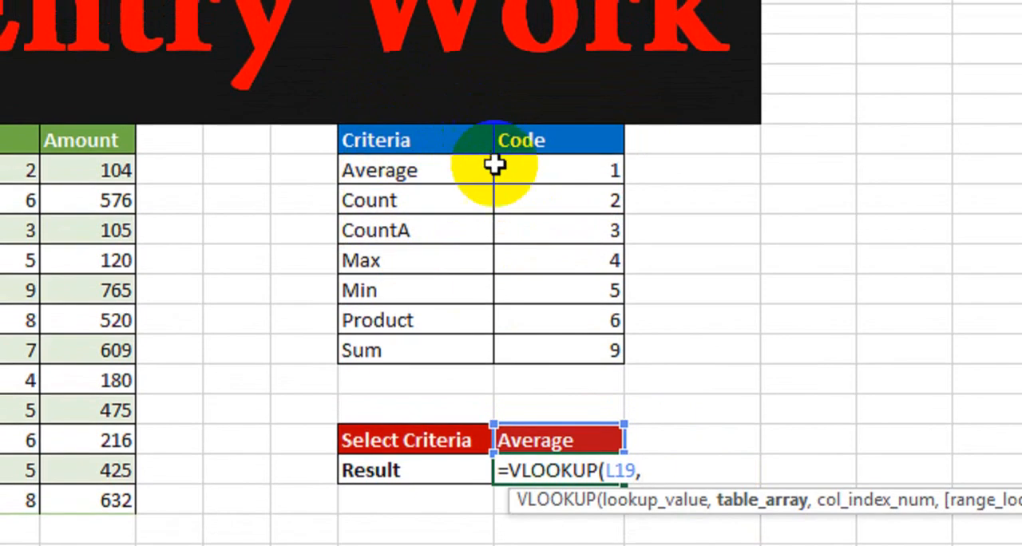
pyautogui.moveTo(386, 124); pyautogui.dragTo(534, 341)
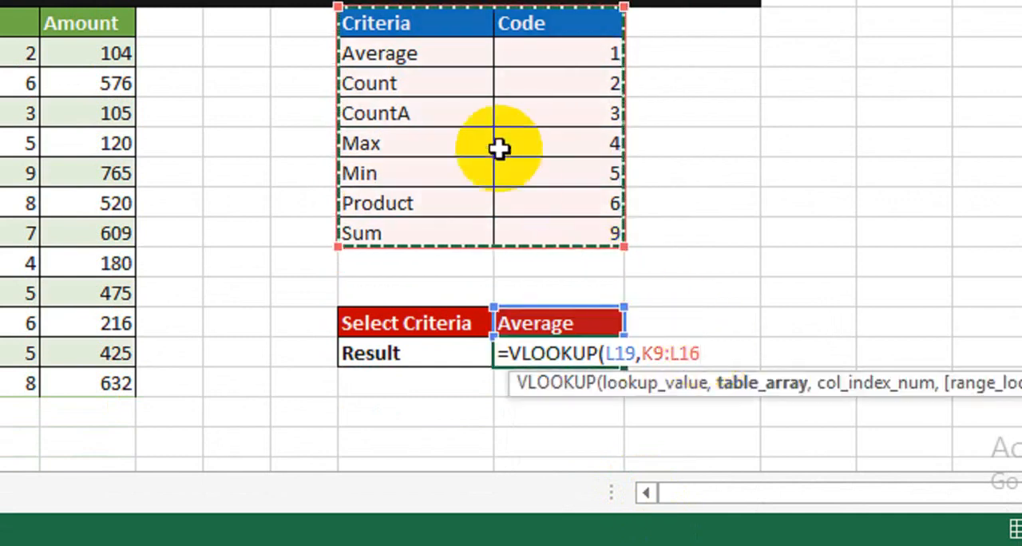
pyautogui.write(',2')
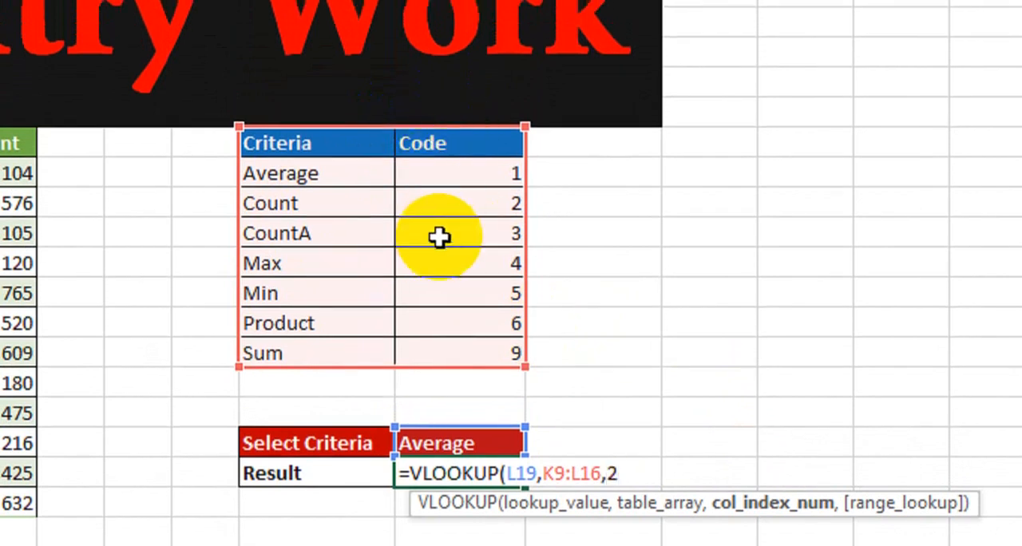
pyautogui.write(',')
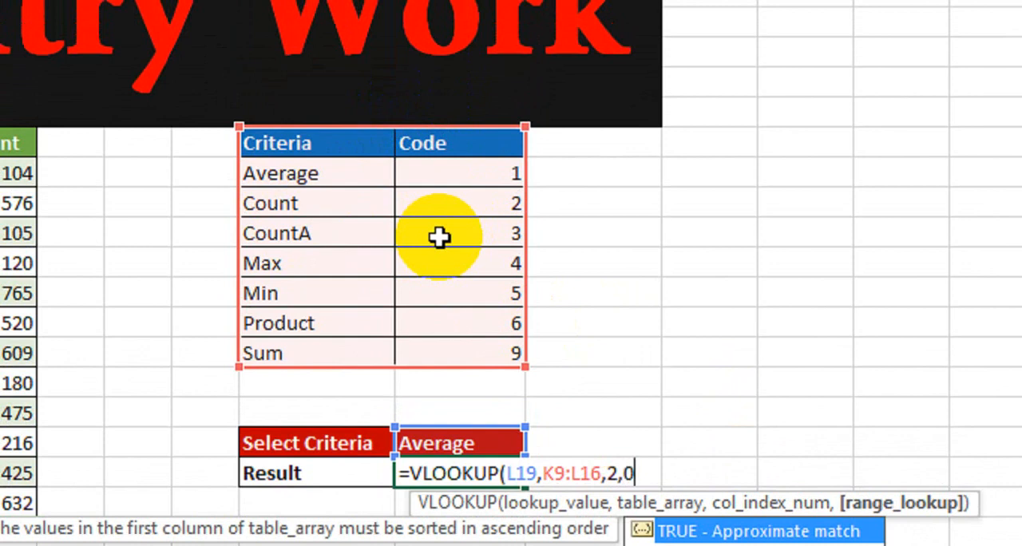
pyautogui.write('0)')
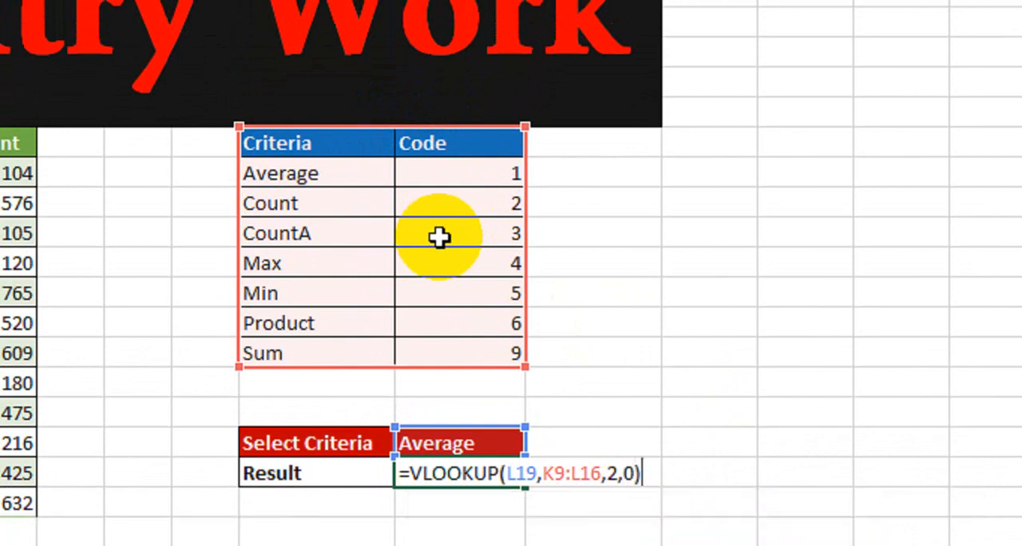
pyautogui.press('Return')
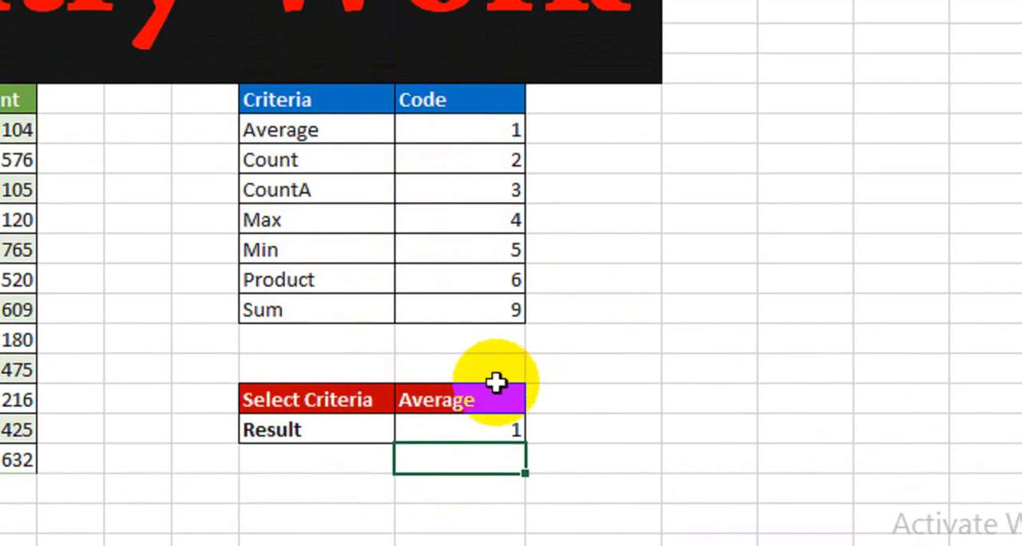
# Test the code lookup by choosing Max and then Sum in the Select Criteria dropdown.
pyautogui.click(507, 396)
pyautogui.click(537, 399)
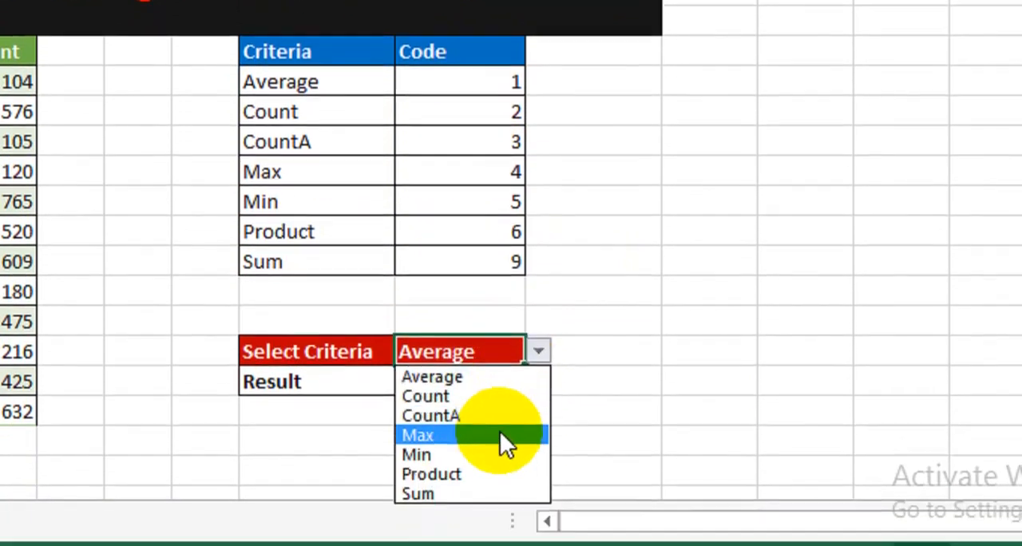
pyautogui.click(499, 435)
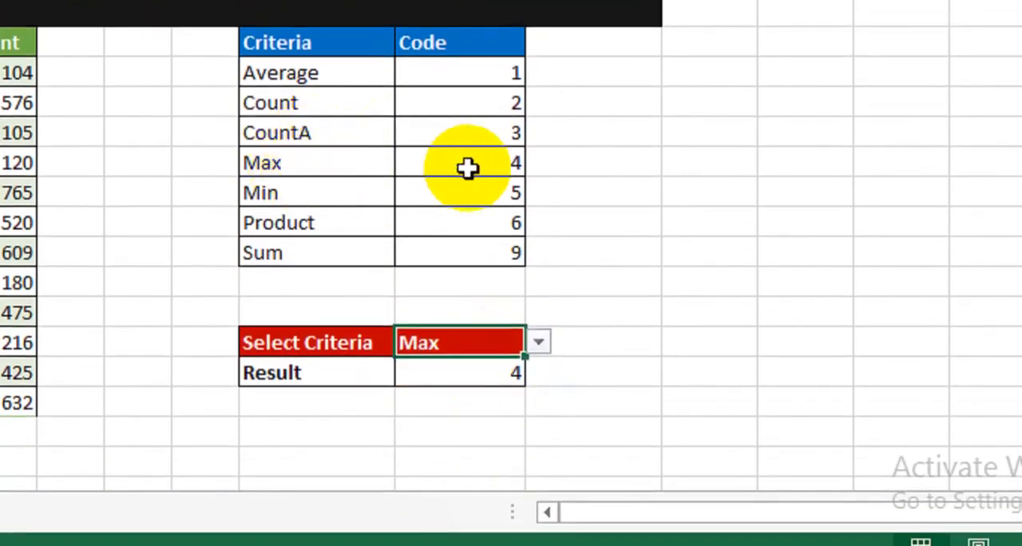
pyautogui.click(539, 343)
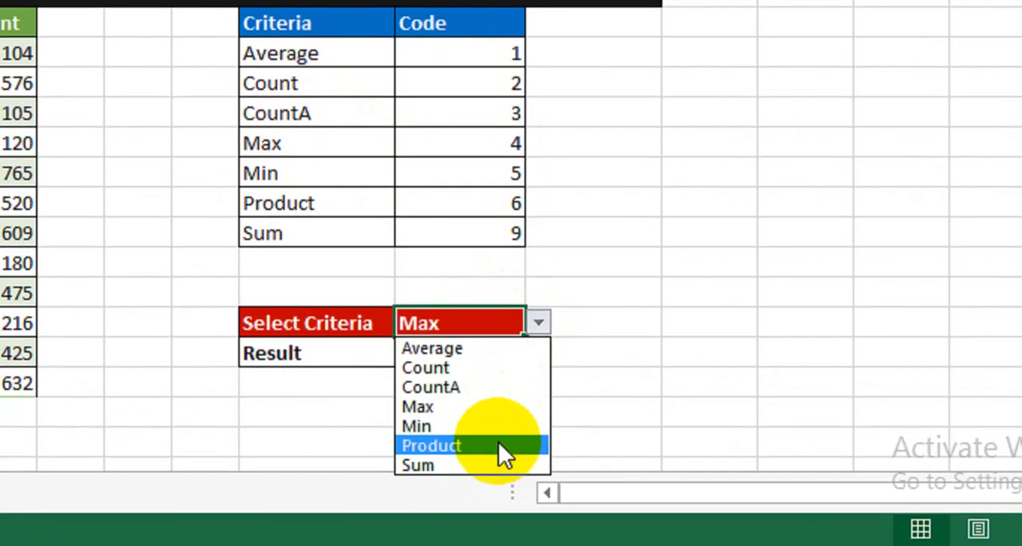
pyautogui.click(499, 465)
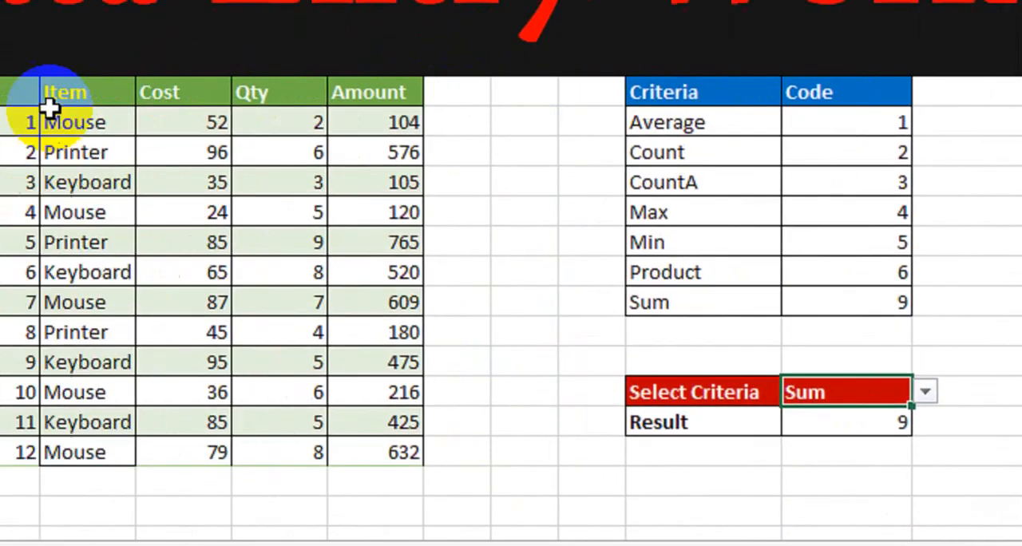
pyautogui.moveTo(13, 96); pyautogui.dragTo(408, 385)
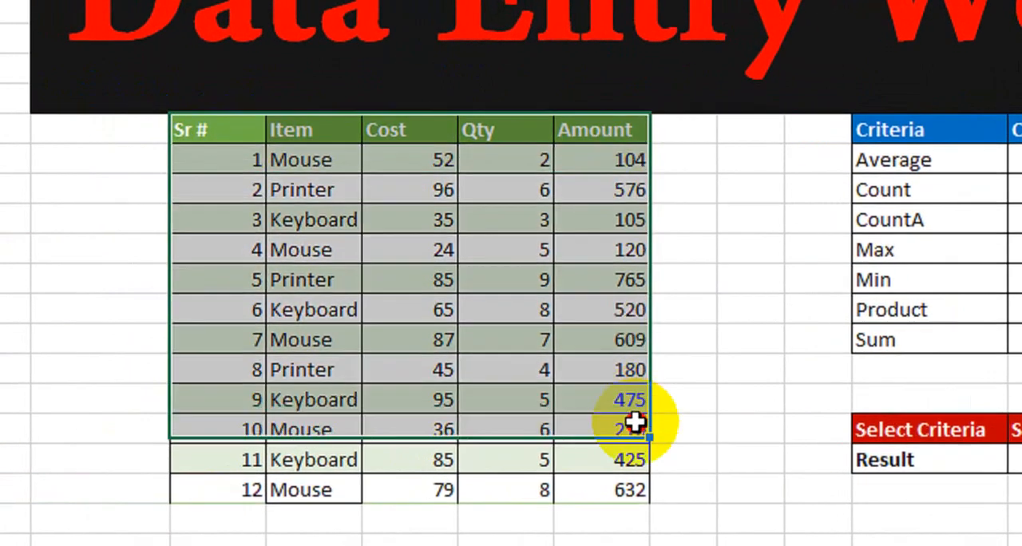
pyautogui.moveTo(635, 423); pyautogui.dragTo(626, 470)
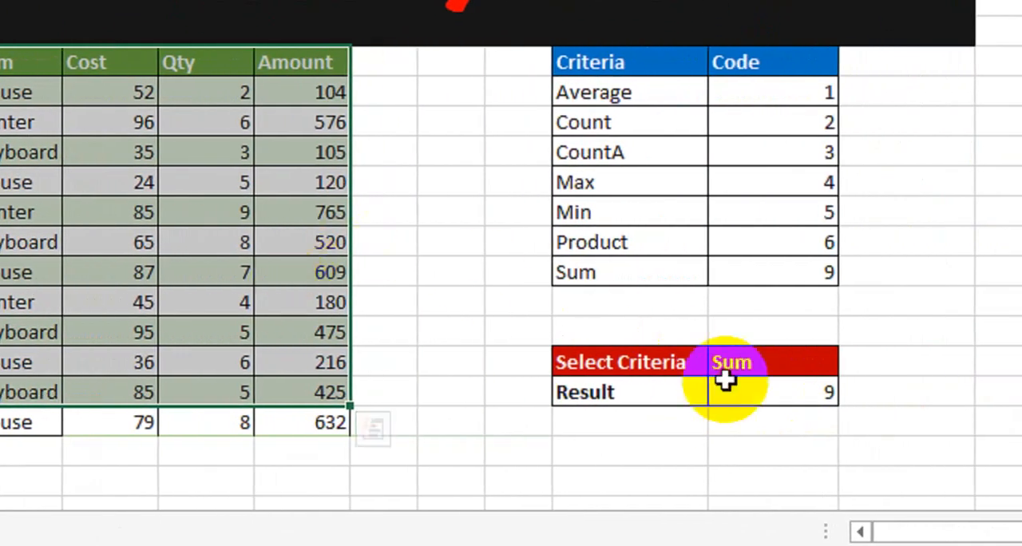
# Wrap the Result cell's VLOOKUP in SUBTOTAL as its function number, with the Amount values G10:G21 as the reference.
pyautogui.doubleClick(767, 394)
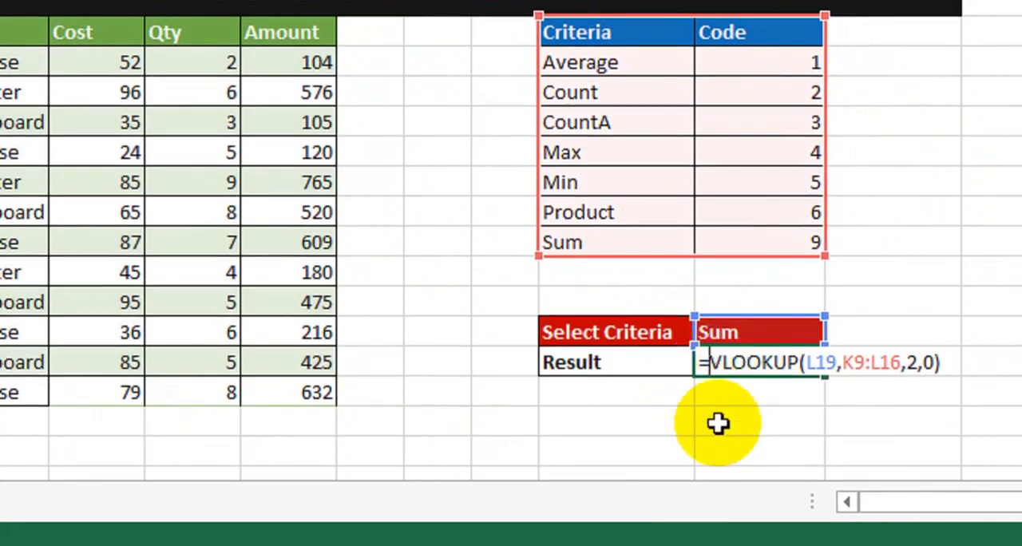
pyautogui.write('subt')
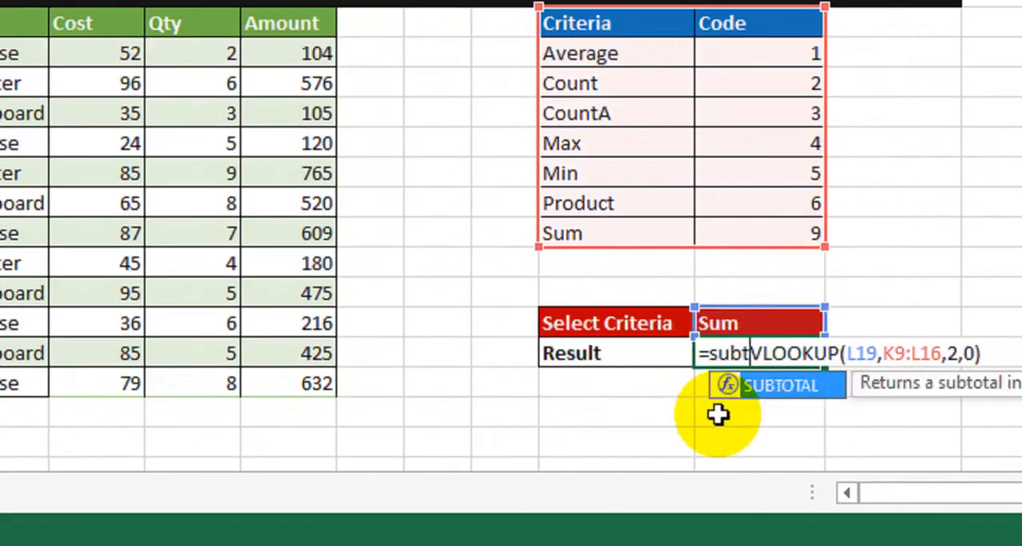
pyautogui.press('Tab')
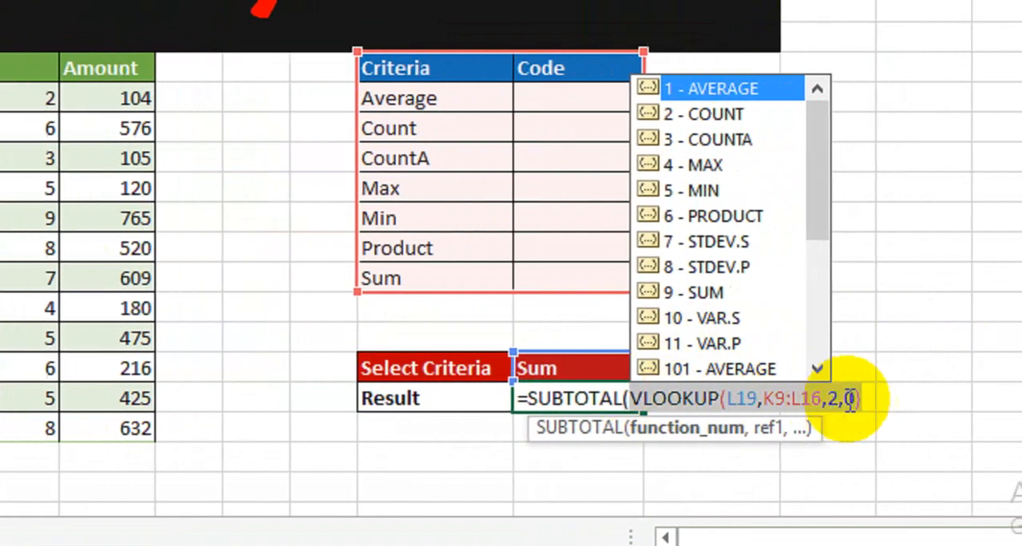
pyautogui.click(938, 398)
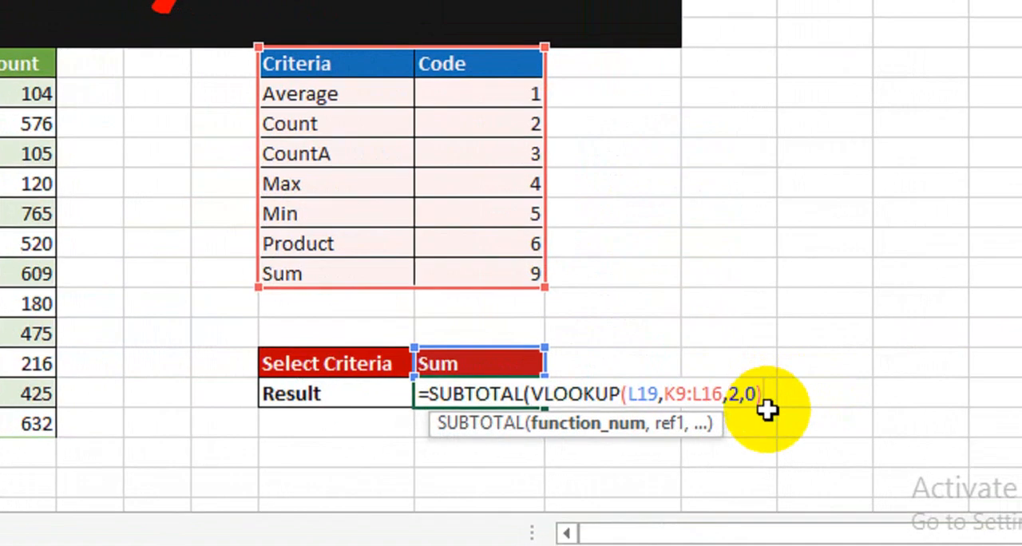
pyautogui.write(',')
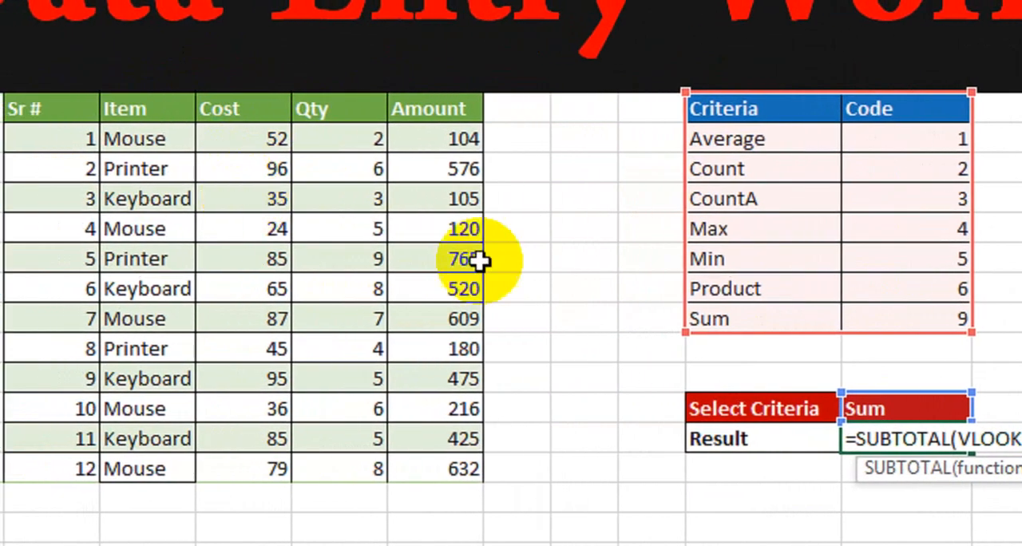
pyautogui.click(851, 391)
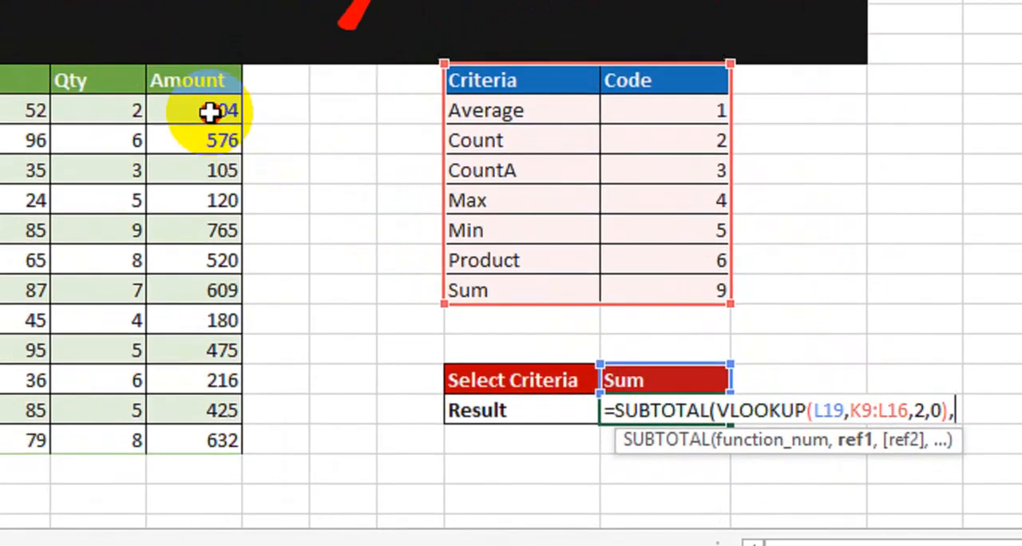
pyautogui.moveTo(128, 78); pyautogui.dragTo(115, 403)
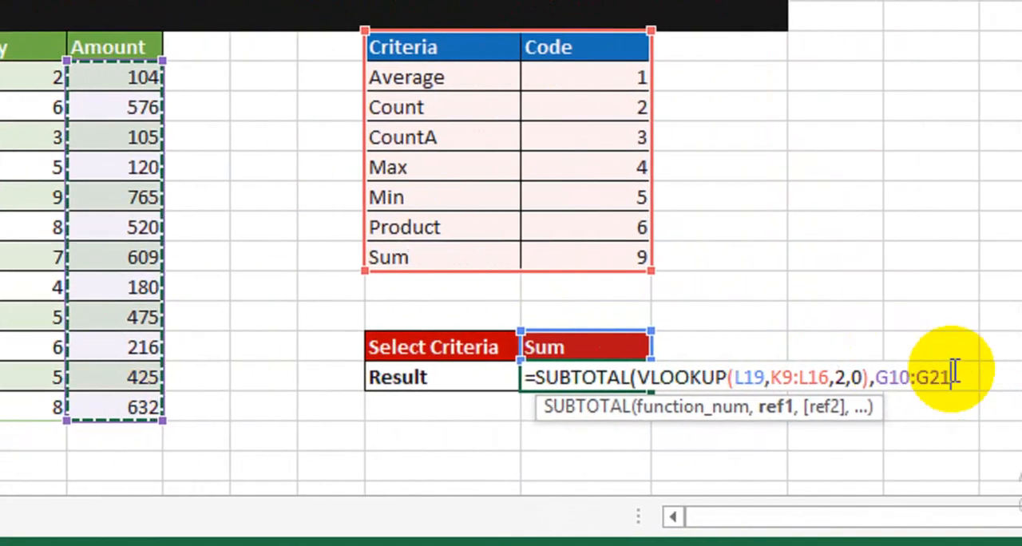
pyautogui.write(')')
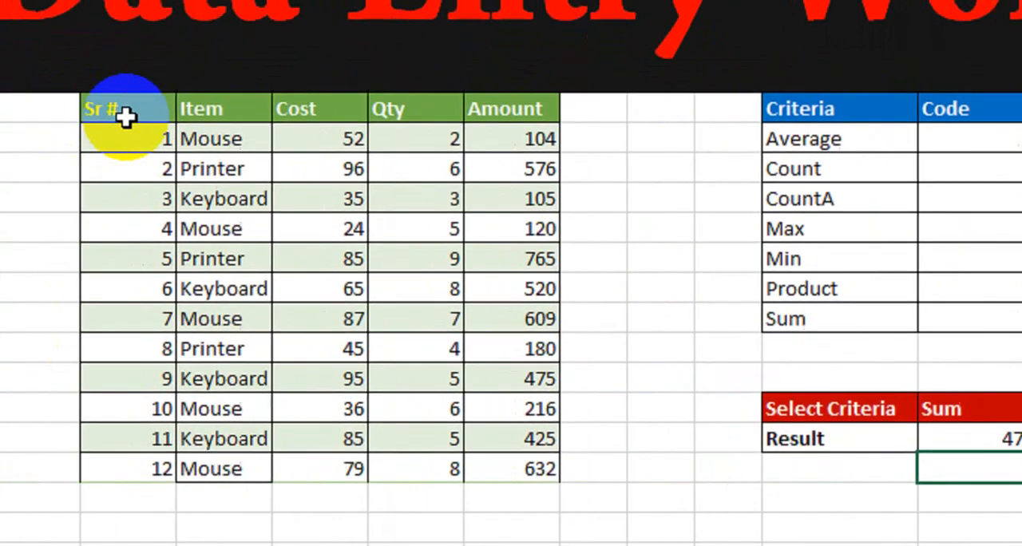
pyautogui.moveTo(126, 117); pyautogui.dragTo(576, 485)
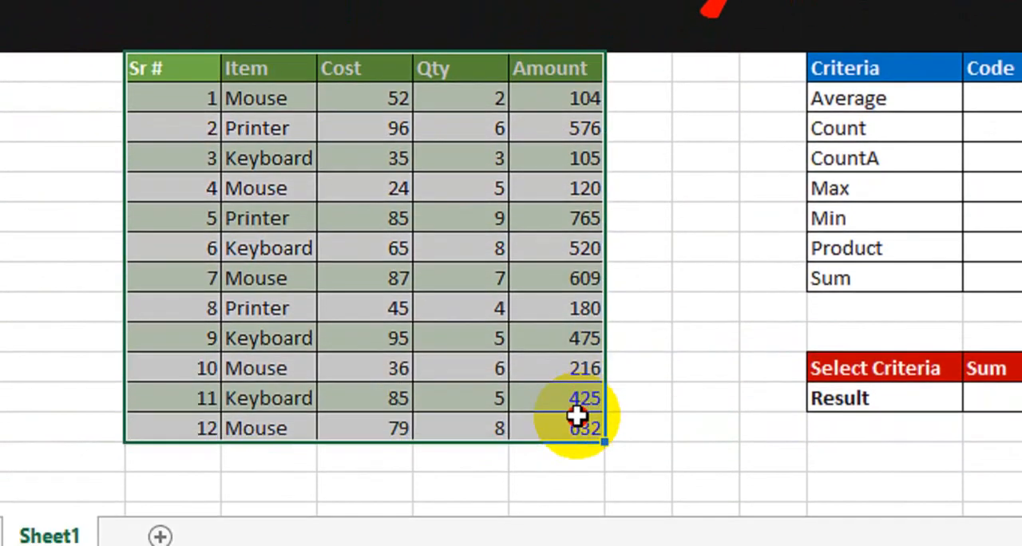
pyautogui.click(994, 486)
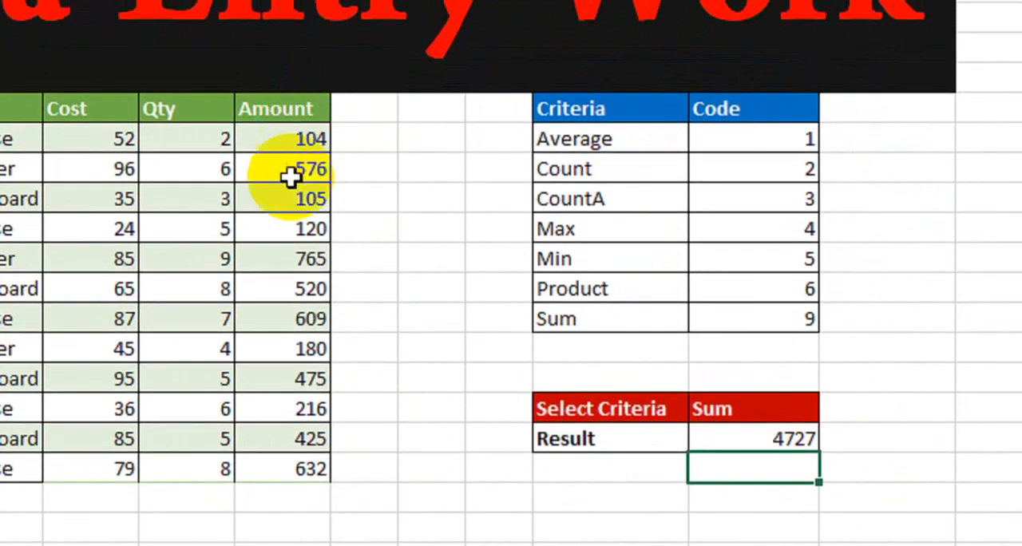
# Enter =SUM(G10:G21) below the Amount values to cross-check the Result cell, and clear the temporary formula.
pyautogui.click(297, 452)
pyautogui.write('=sum(')
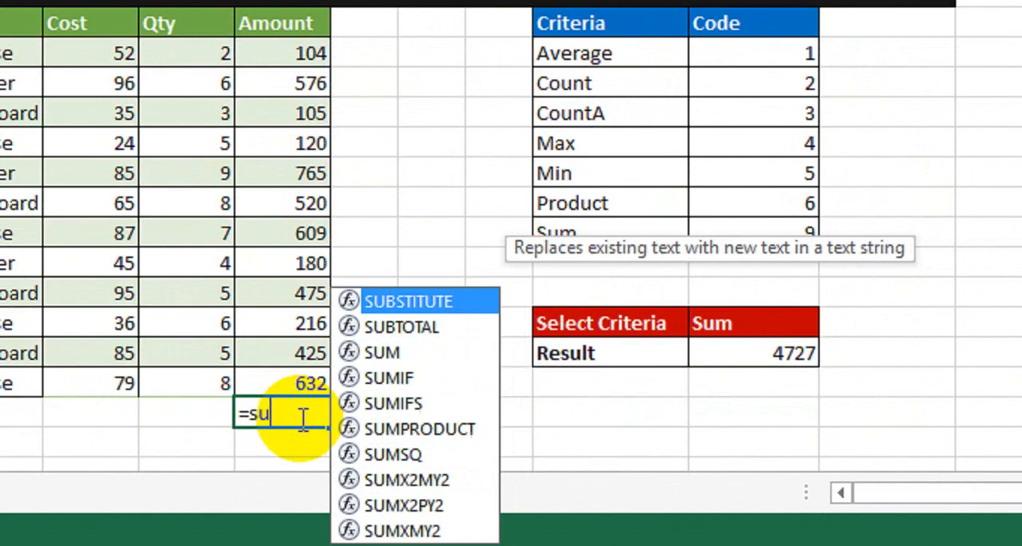
pyautogui.moveTo(283, 53); pyautogui.dragTo(289, 375)
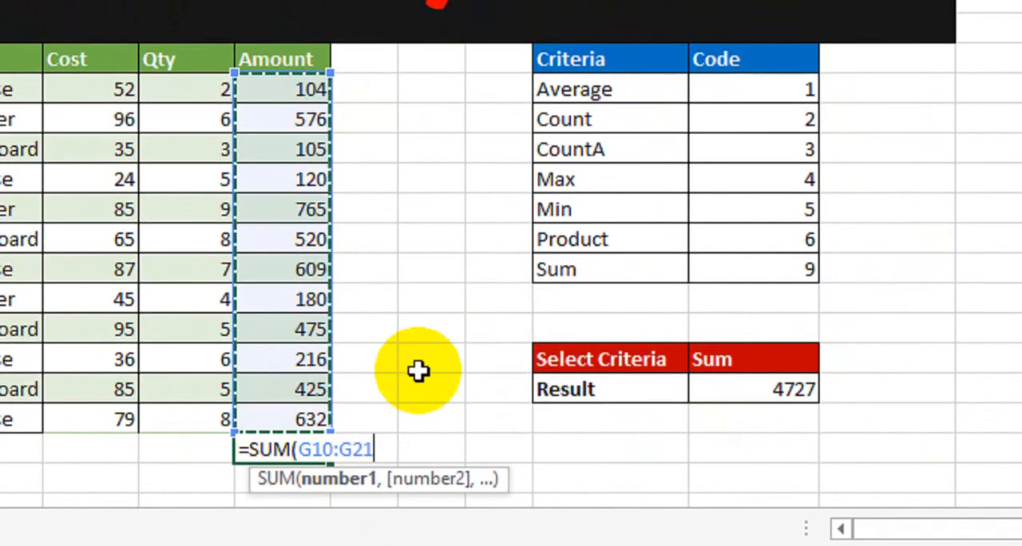
pyautogui.write(')')
pyautogui.press('Return')
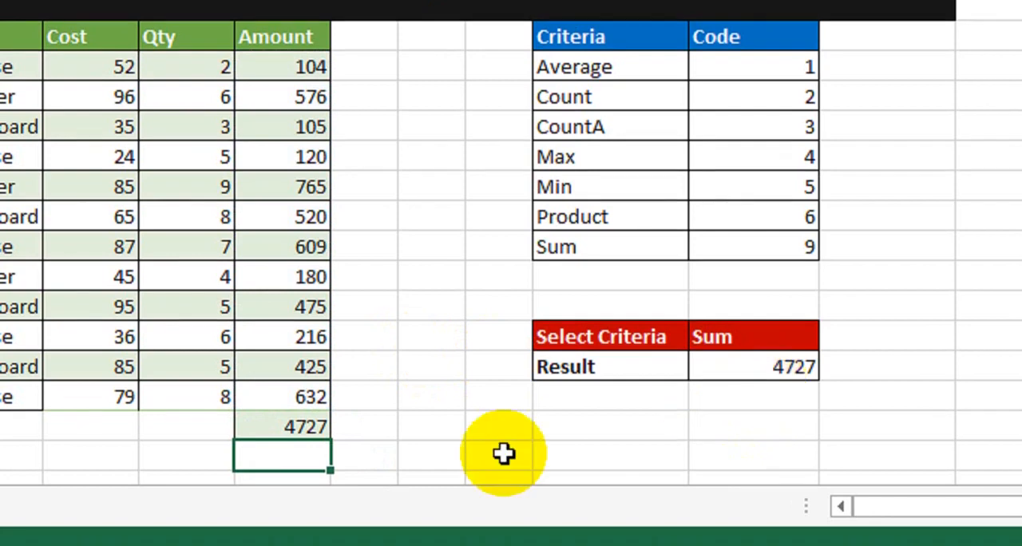
pyautogui.click(301, 434)
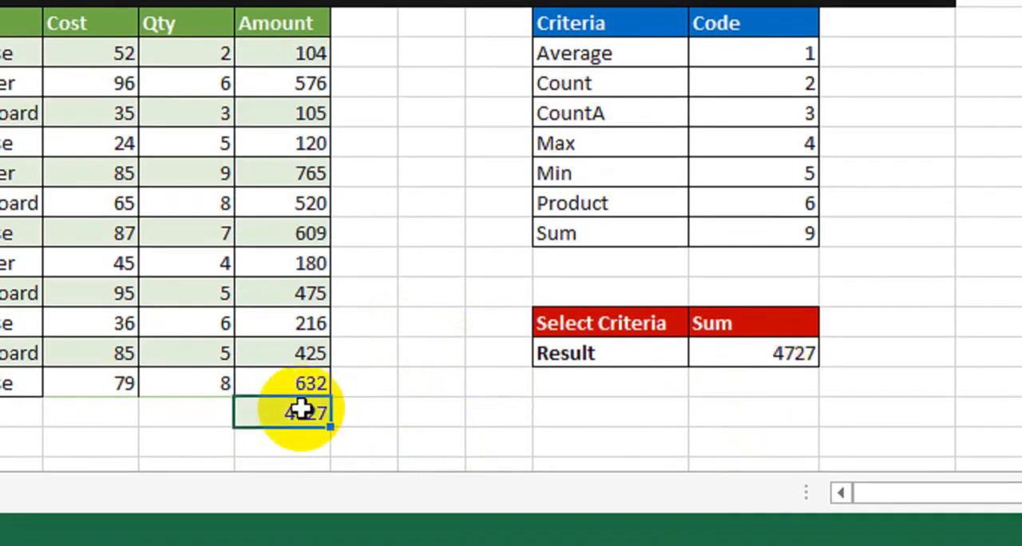
pyautogui.click(777, 409)
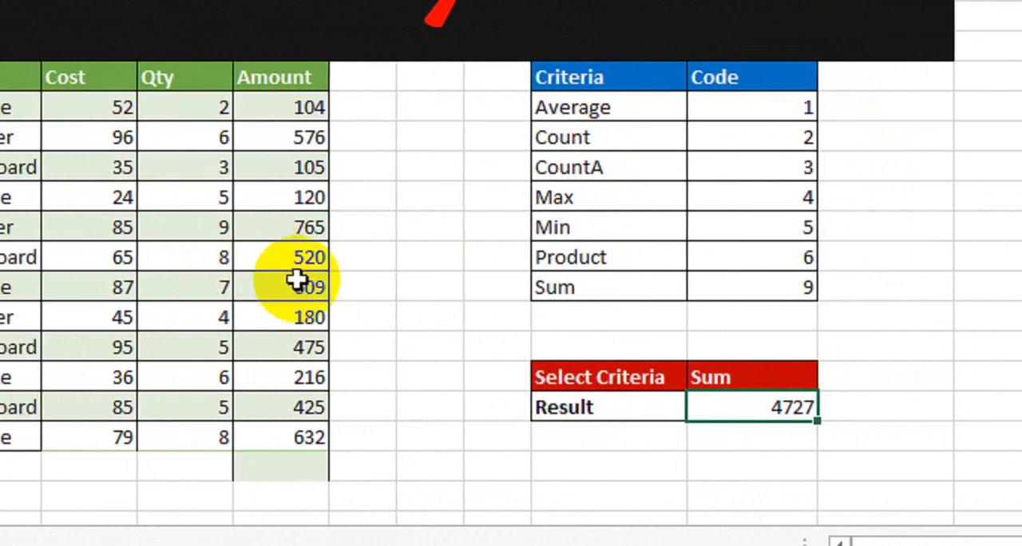
# Choose Max in the Select Criteria dropdown and compare the Result with the Amount values.
pyautogui.click(746, 377)
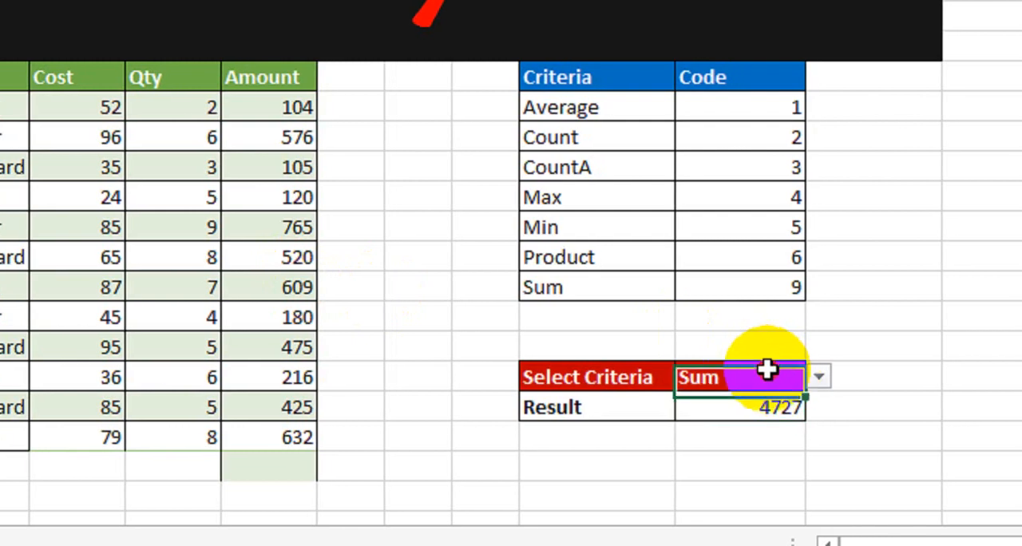
pyautogui.click(830, 376)
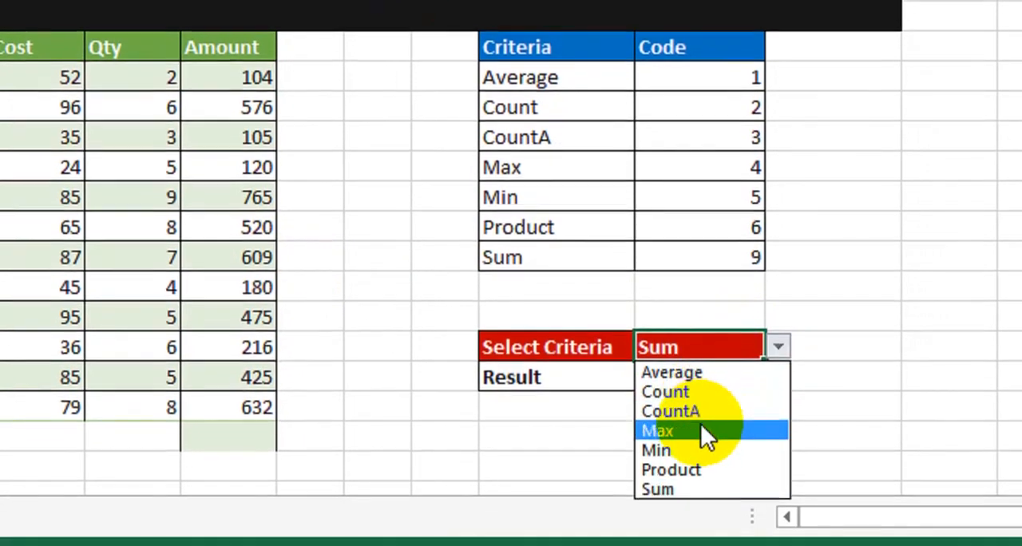
pyautogui.click(700, 462)
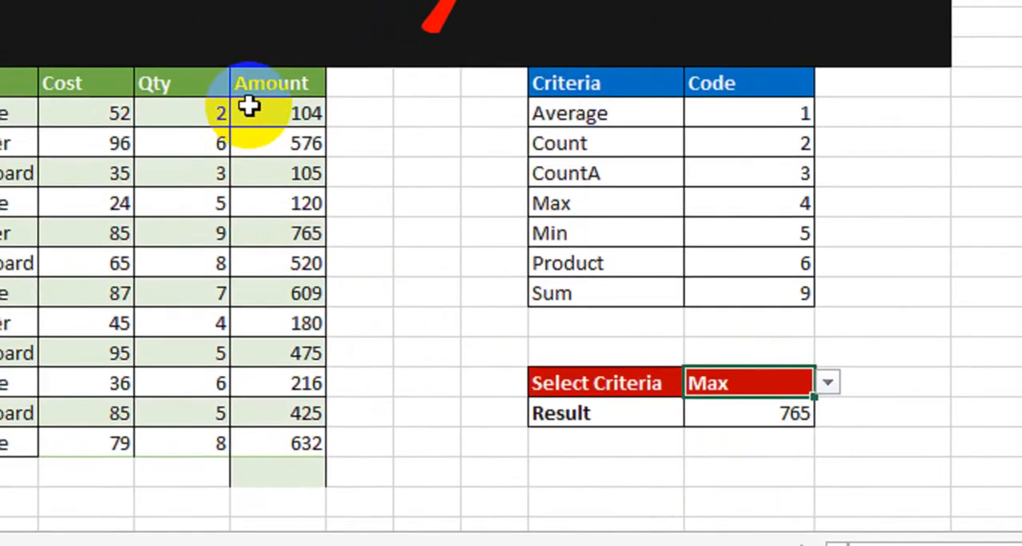
pyautogui.click(212, 64)
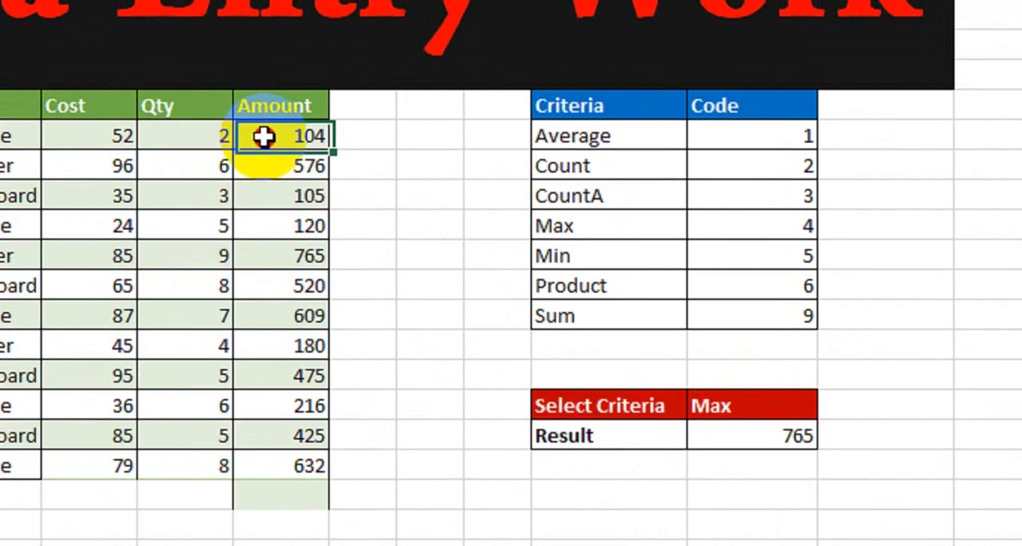
pyautogui.click(285, 256)
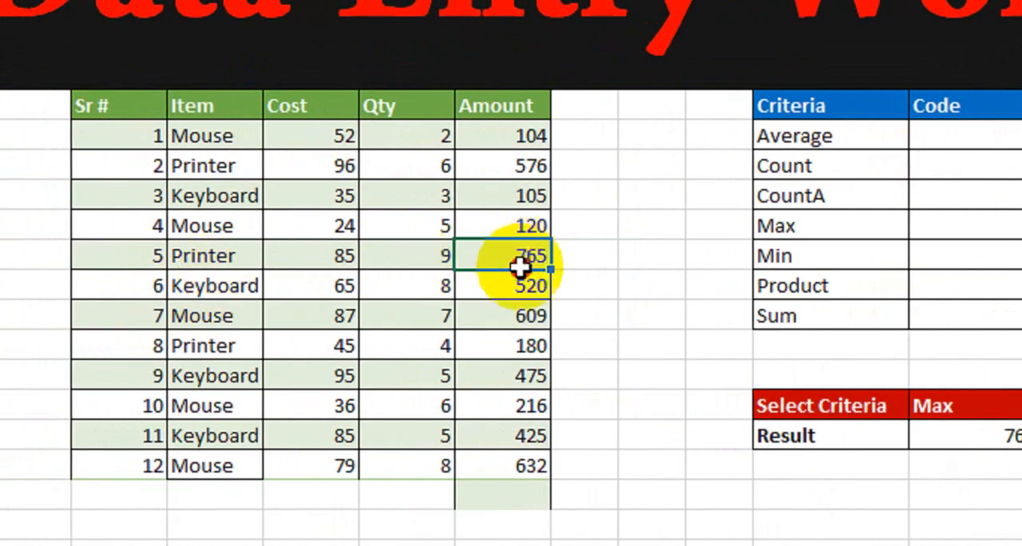
pyautogui.moveTo(520, 374); pyautogui.dragTo(527, 461)
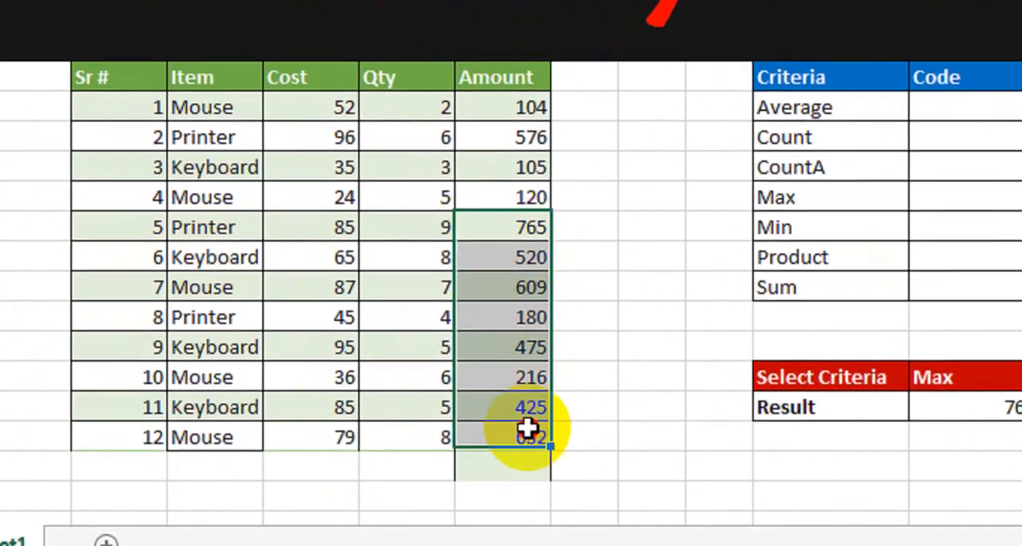
# Choose Min in the Select Criteria dropdown and check the Result against the smallest Amount value.
pyautogui.click(841, 361)
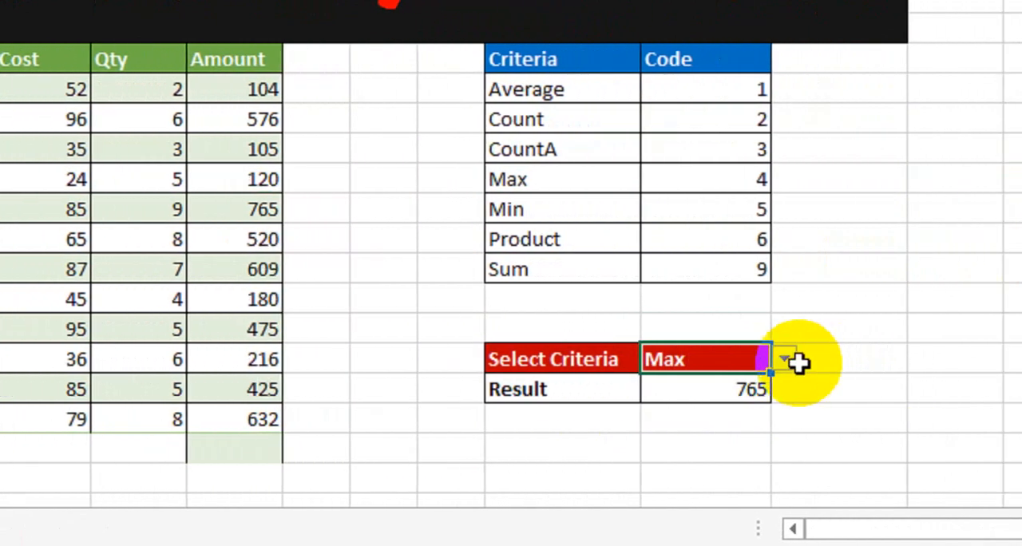
pyautogui.click(768, 362)
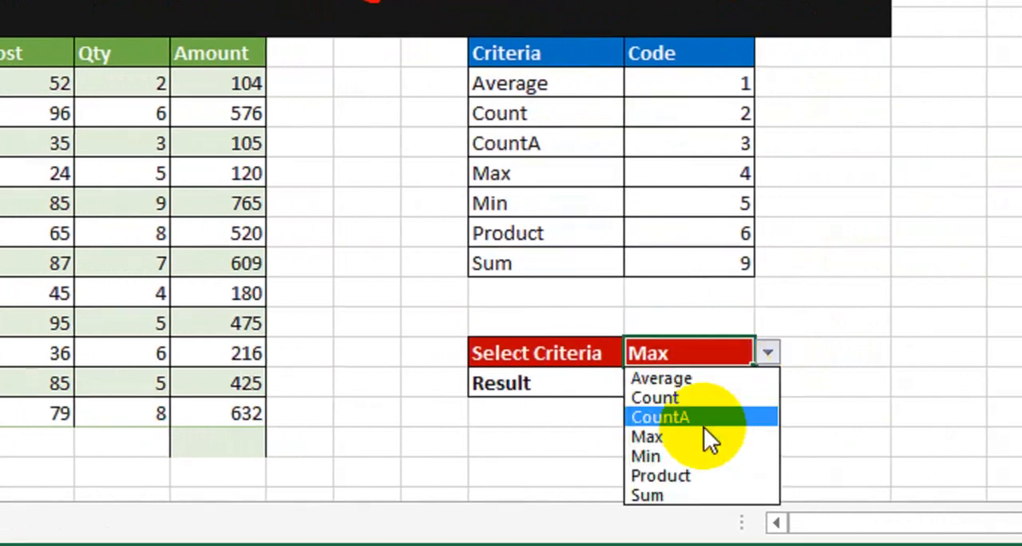
pyautogui.click(686, 457)
pyautogui.click(459, 264)
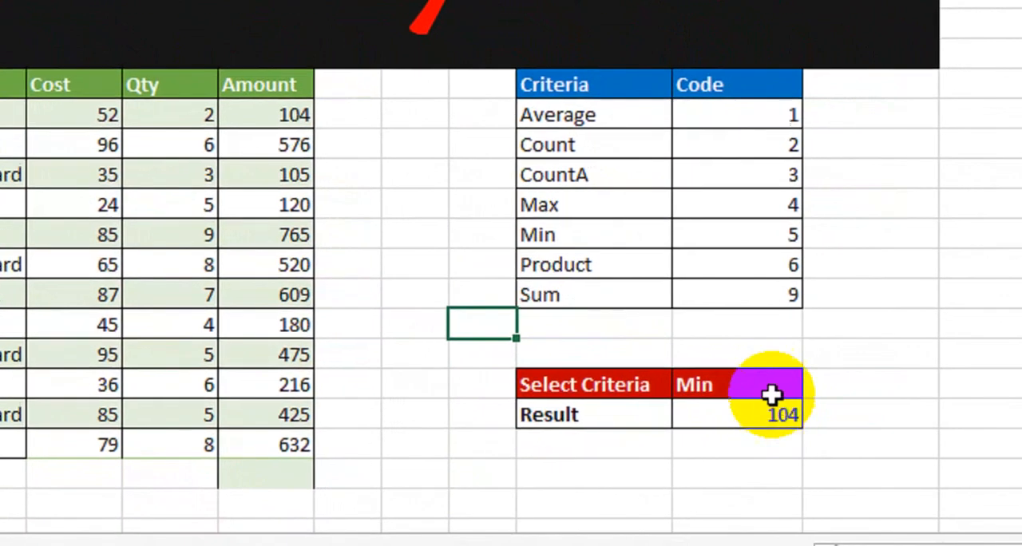
pyautogui.click(798, 402)
pyautogui.click(909, 173)
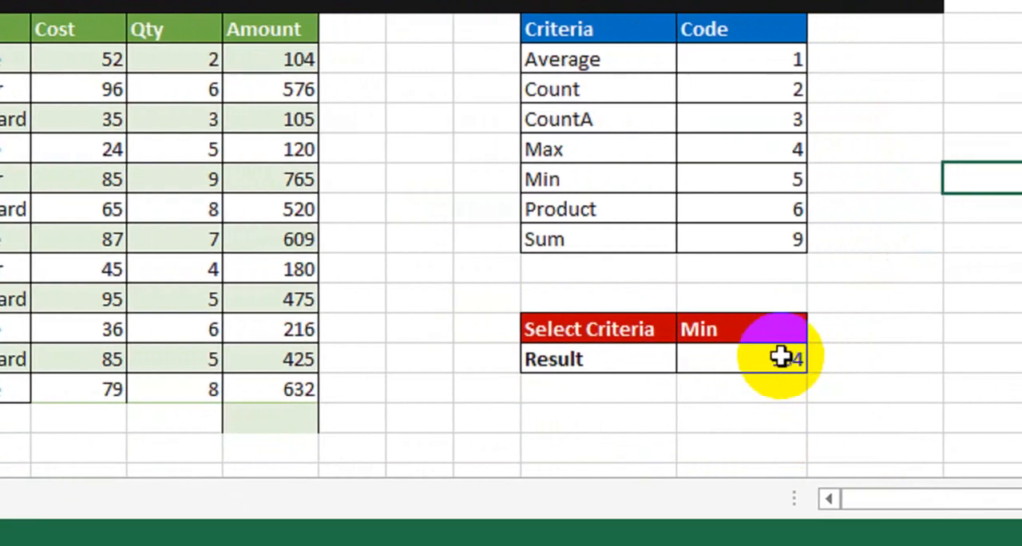
# Choose Count in the Select Criteria dropdown to test the Result cell.
pyautogui.click(766, 327)
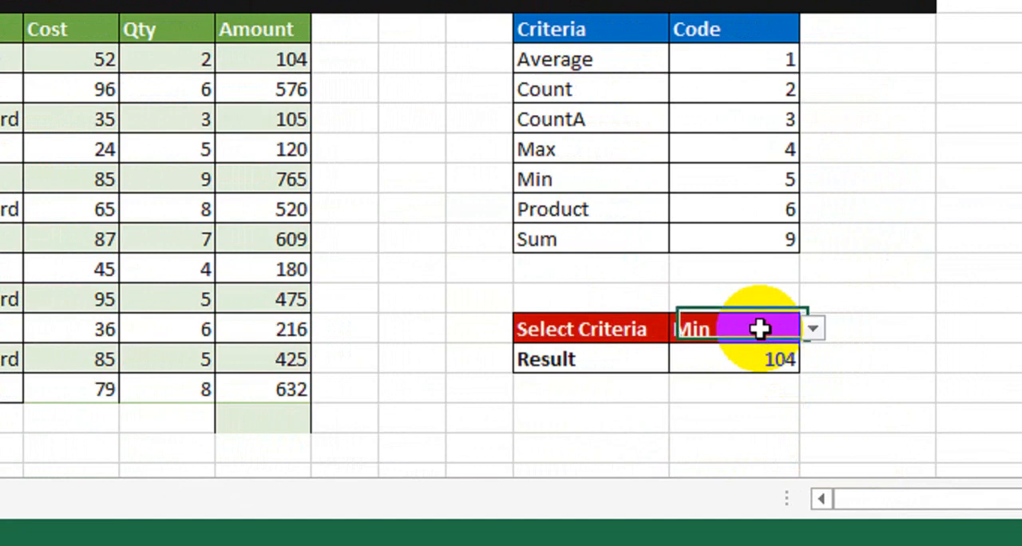
pyautogui.click(818, 329)
pyautogui.click(749, 375)
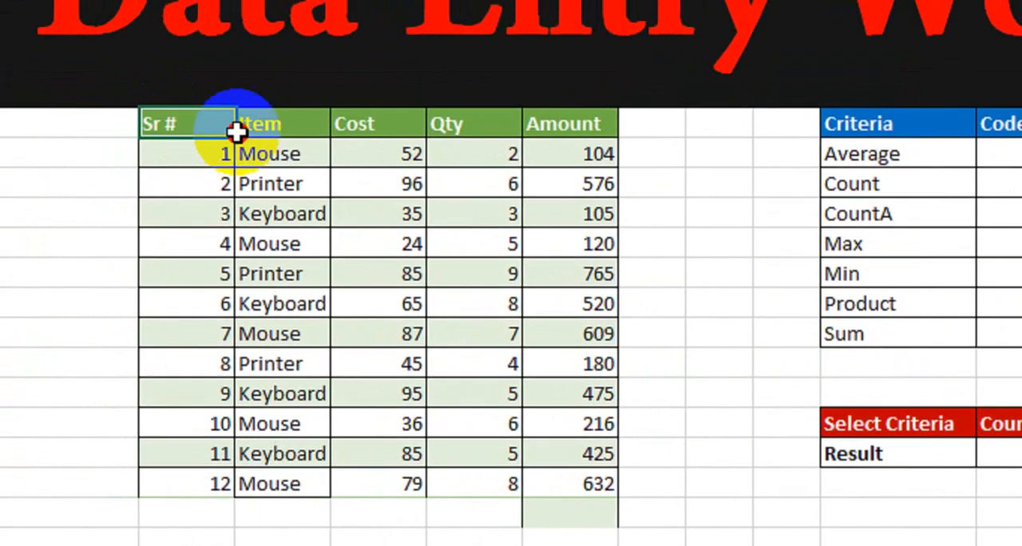
# Examine the item table, matching each Mouse row in the Item column with its Amount value.
pyautogui.moveTo(16, 78); pyautogui.dragTo(316, 140)
pyautogui.moveTo(535, 192); pyautogui.dragTo(550, 511)
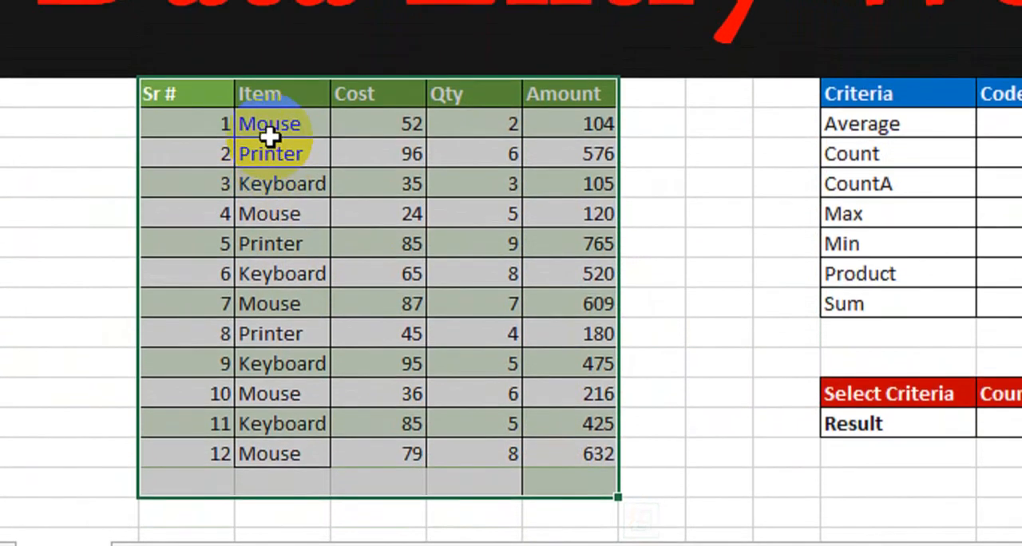
pyautogui.click(270, 136)
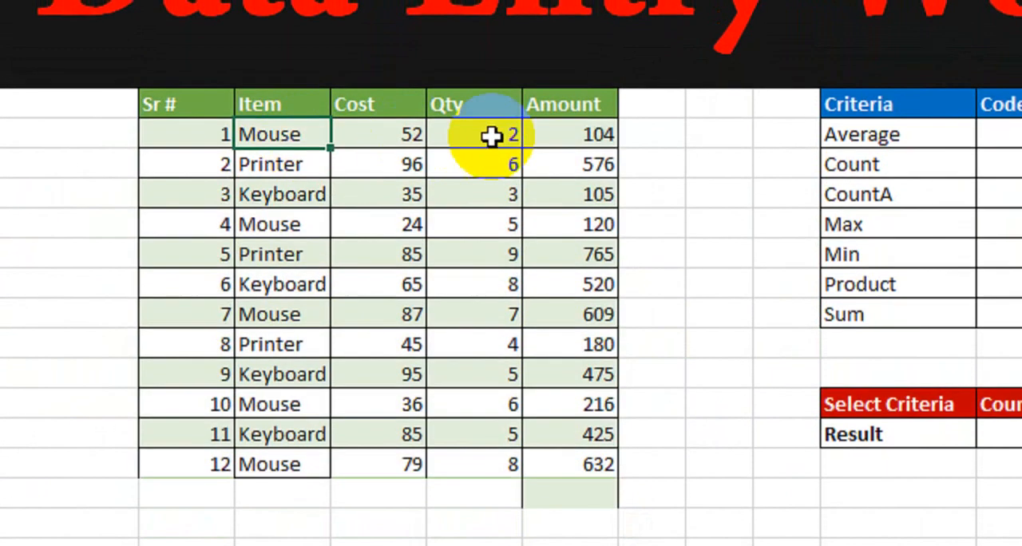
pyautogui.moveTo(270, 137); pyautogui.dragTo(340, 459)
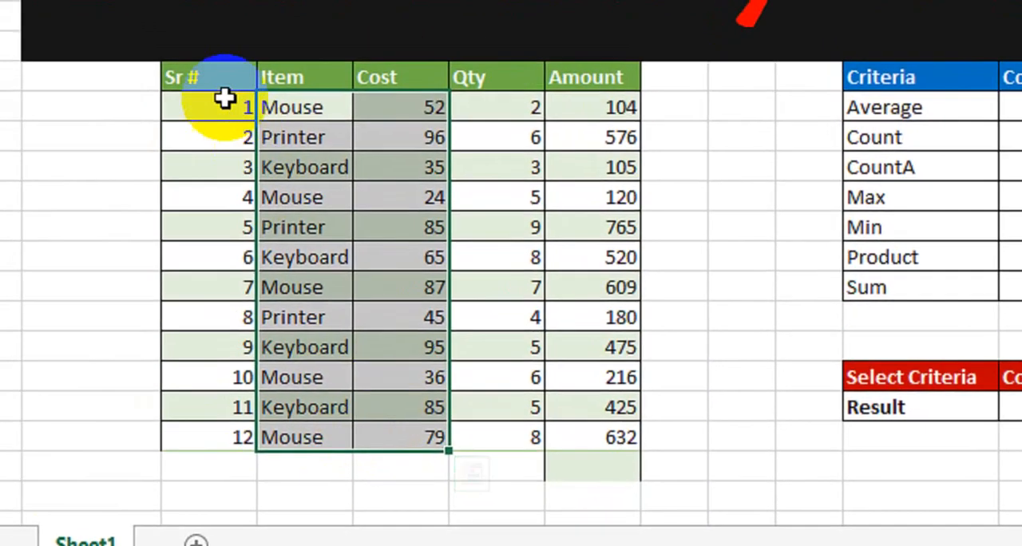
pyautogui.moveTo(200, 108); pyautogui.dragTo(602, 428)
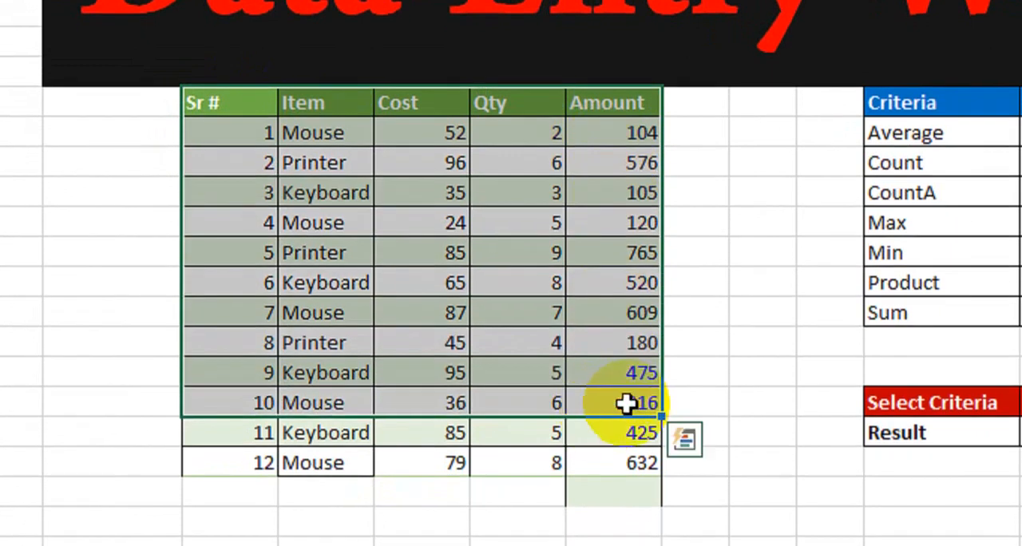
pyautogui.click(694, 223)
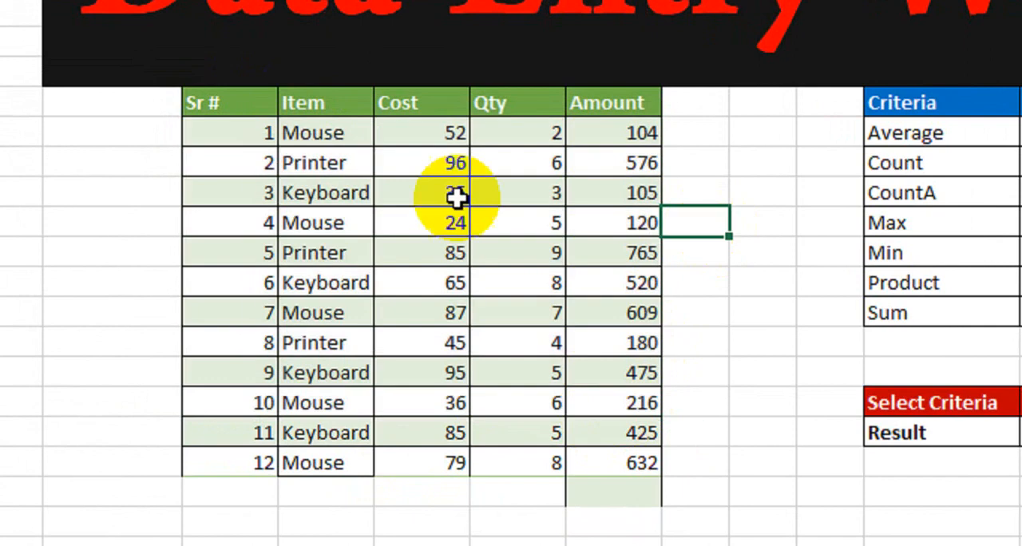
pyautogui.click(349, 137)
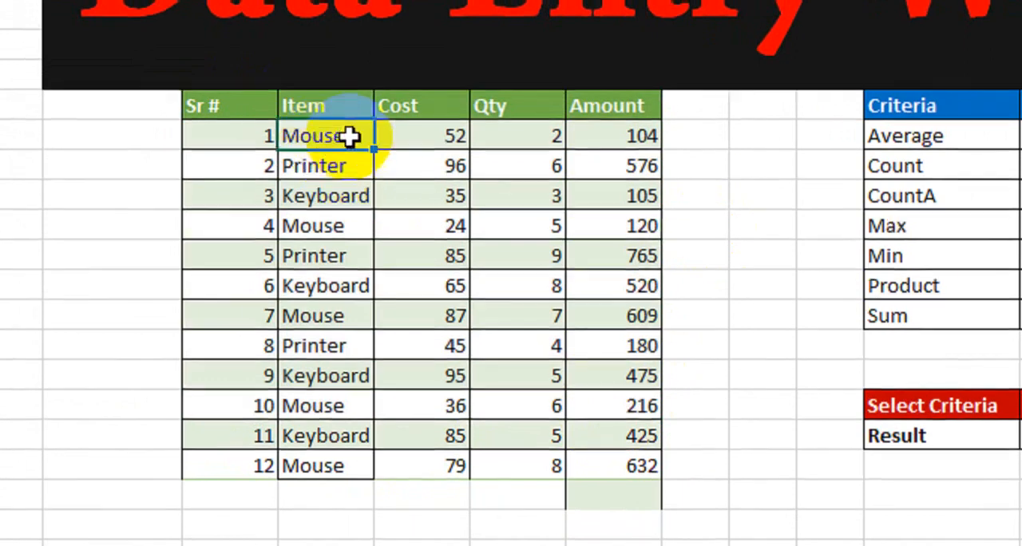
pyautogui.click(326, 223)
pyautogui.click(599, 228)
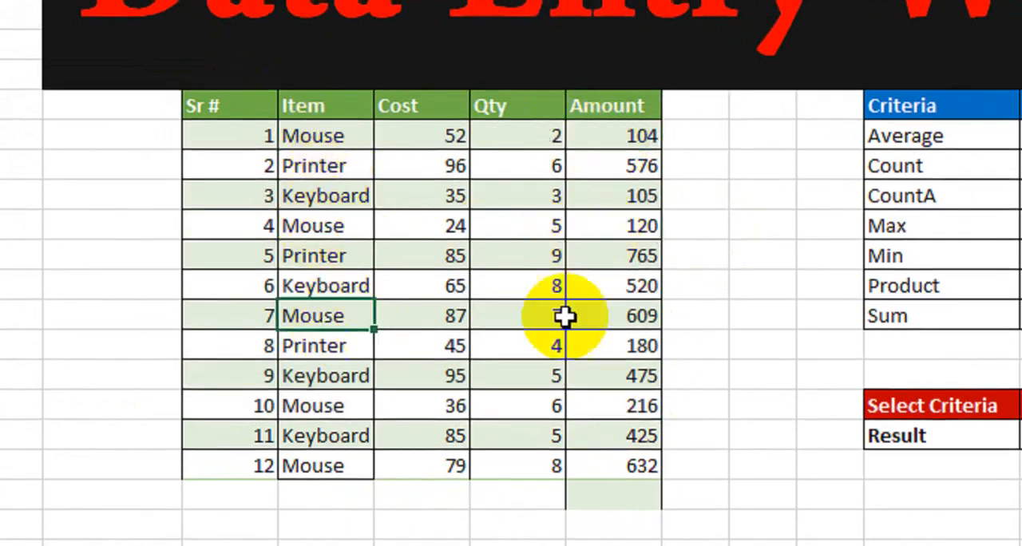
pyautogui.click(321, 404)
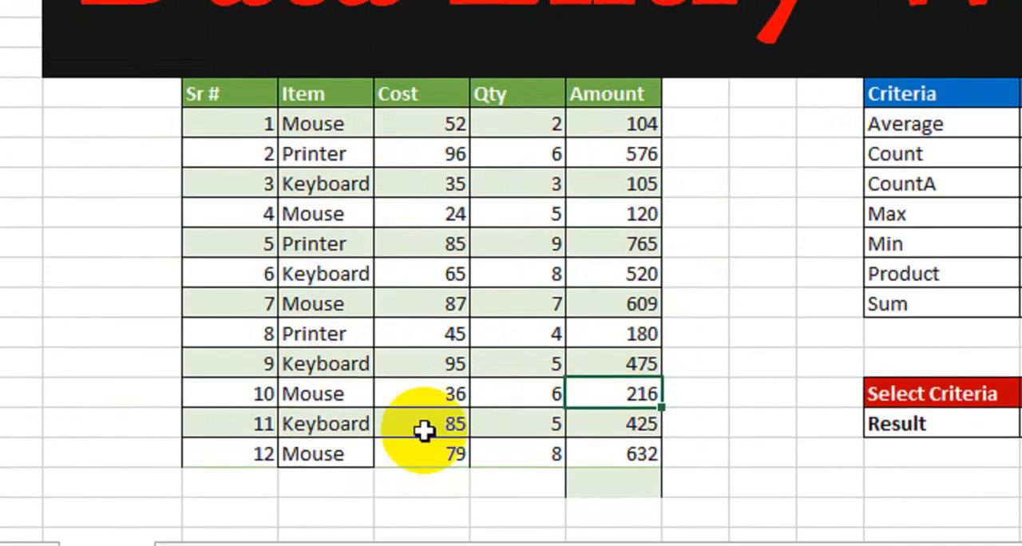
pyautogui.click(330, 464)
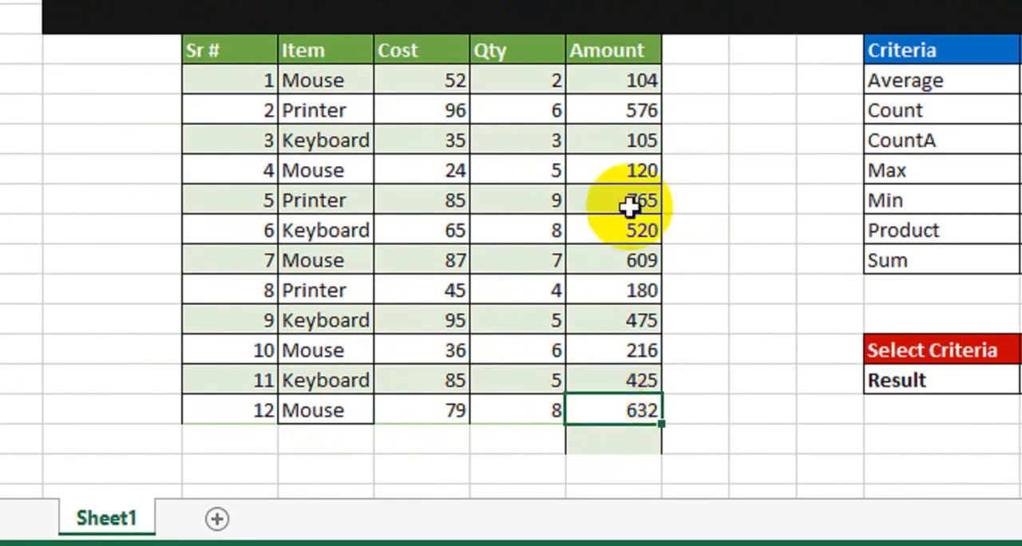
pyautogui.click(627, 80)
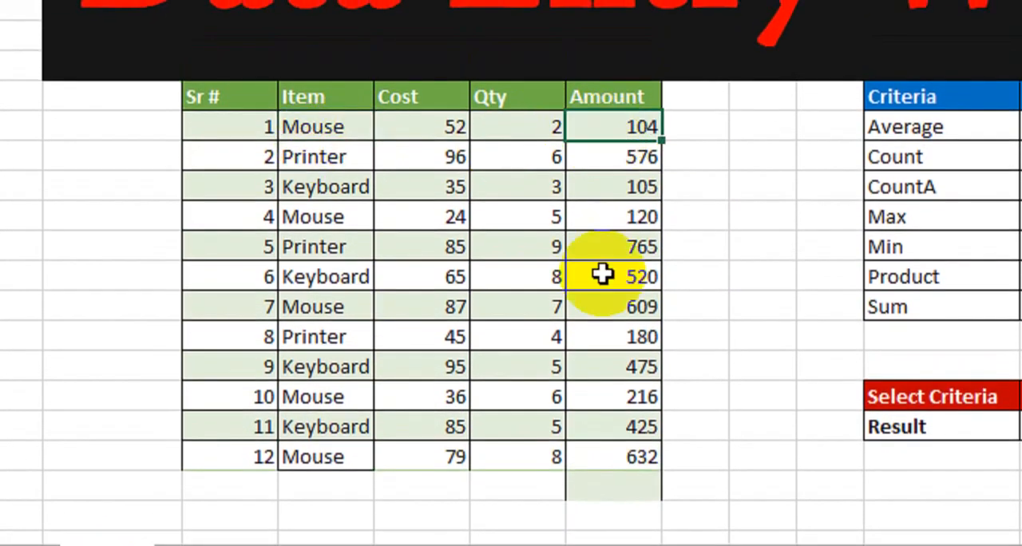
pyautogui.click(586, 456)
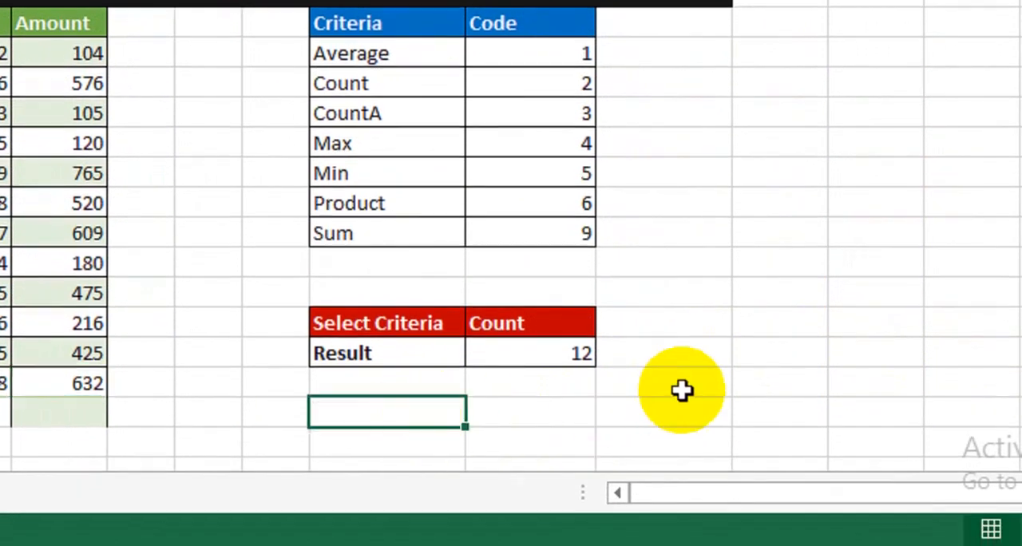
# Format the two empty cells K22:L22 below the Result row as bold with all borders.
pyautogui.moveTo(411, 411); pyautogui.dragTo(519, 419)
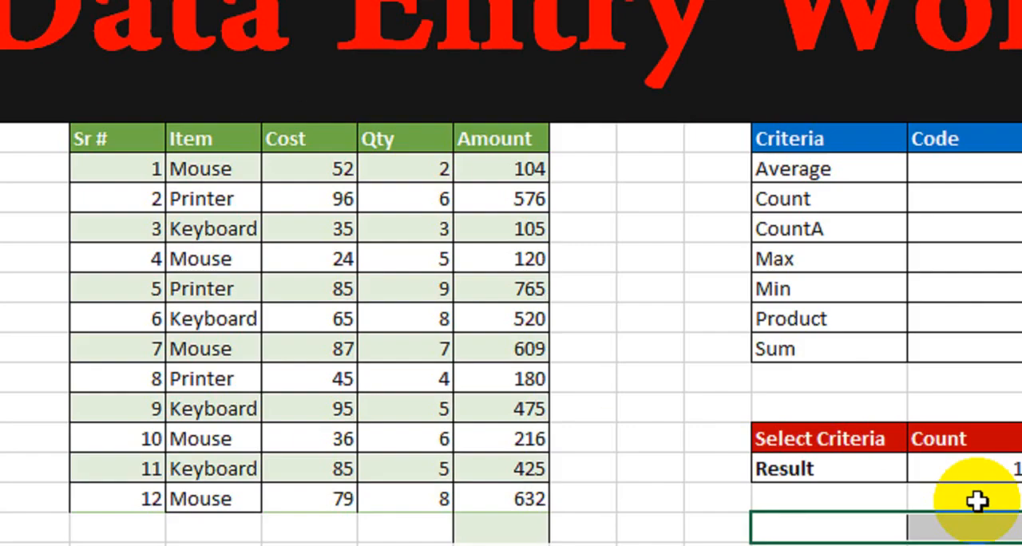
pyautogui.click(867, 458)
# Enter =SUMIF(D10:D21,K22,G10:G21) in cell L22 to total the Amount values for the item named in K22.
pyautogui.click(989, 526)
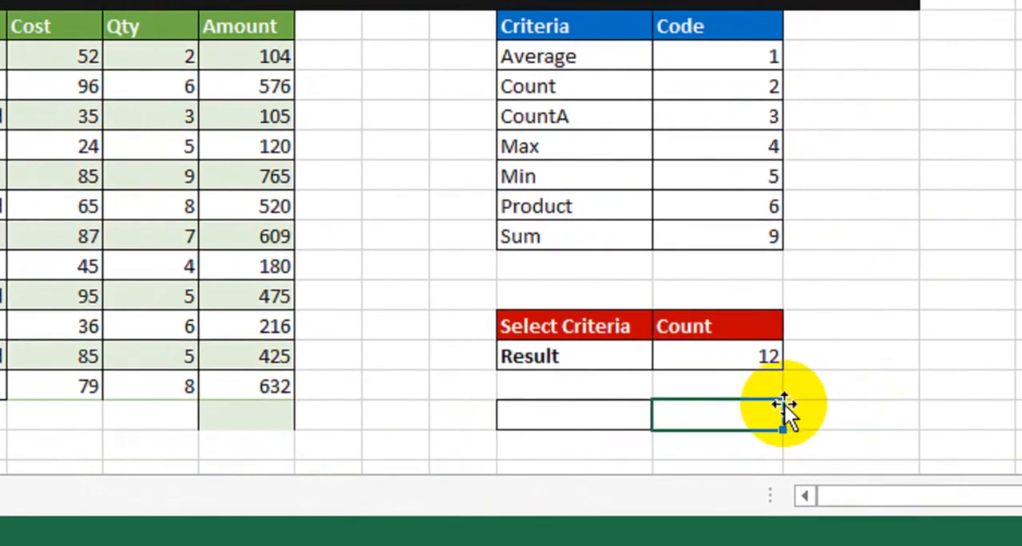
pyautogui.write('=sum')
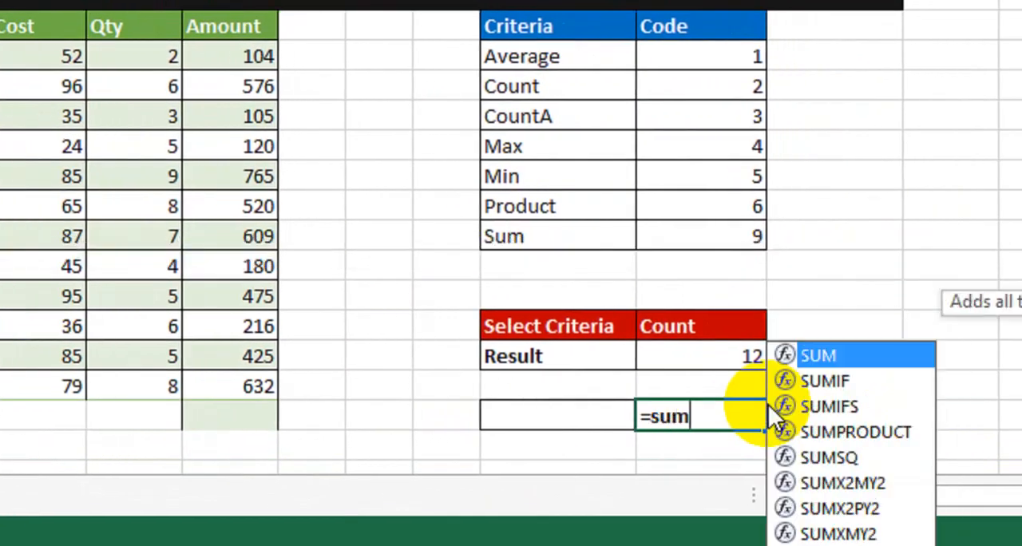
pyautogui.press('Tab')
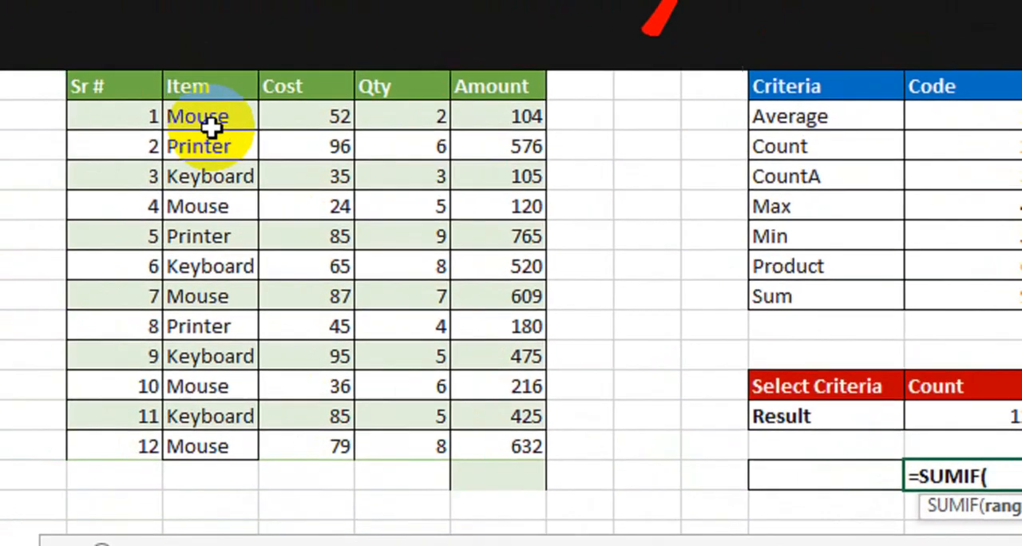
pyautogui.moveTo(212, 128); pyautogui.dragTo(199, 446)
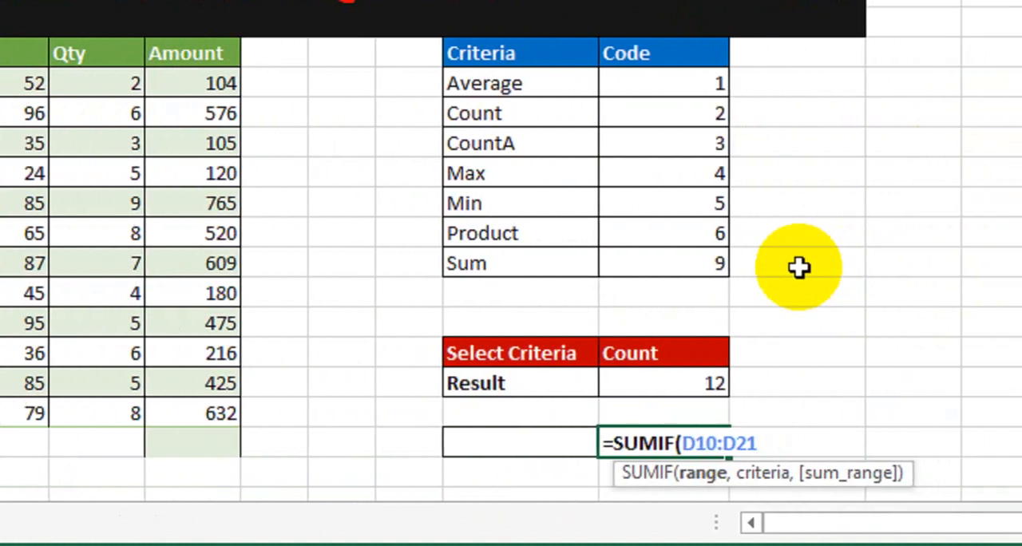
pyautogui.write(',K22')
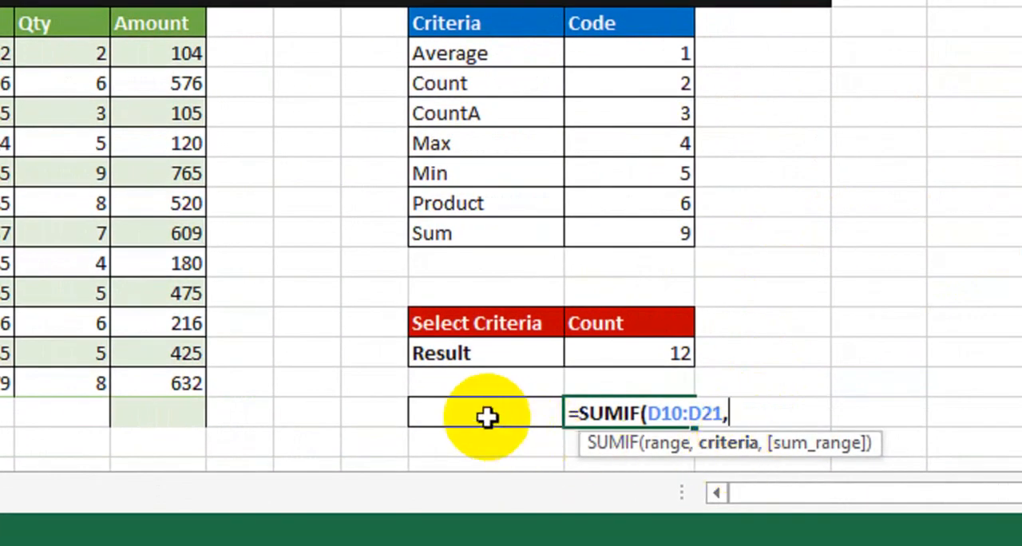
pyautogui.write(',')
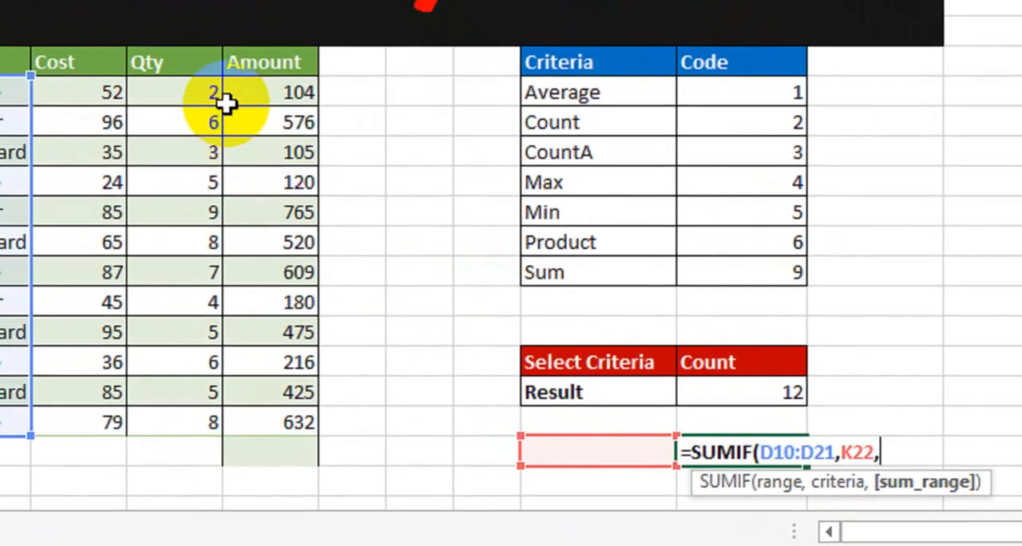
pyautogui.moveTo(227, 104); pyautogui.dragTo(244, 421)
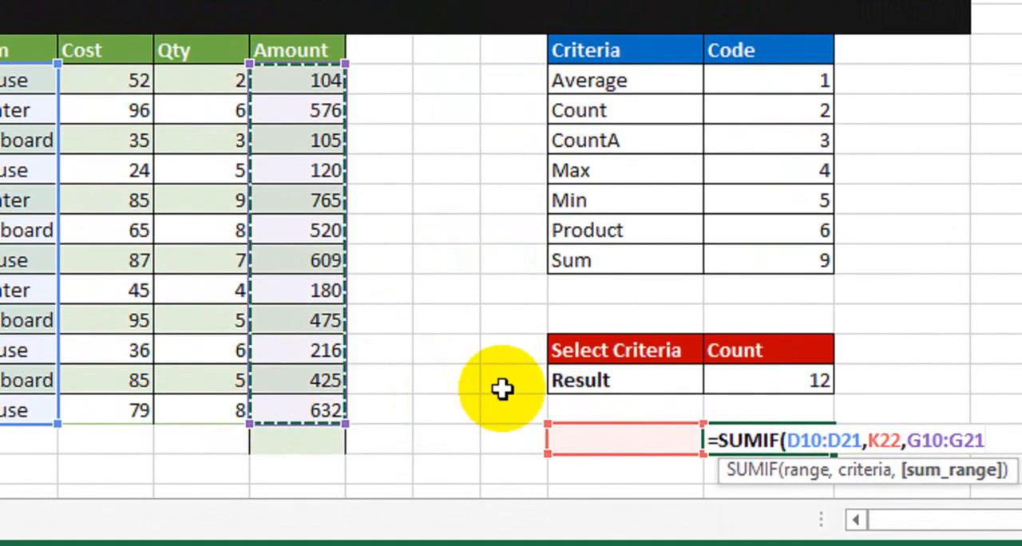
pyautogui.write(')')
pyautogui.press('Return')
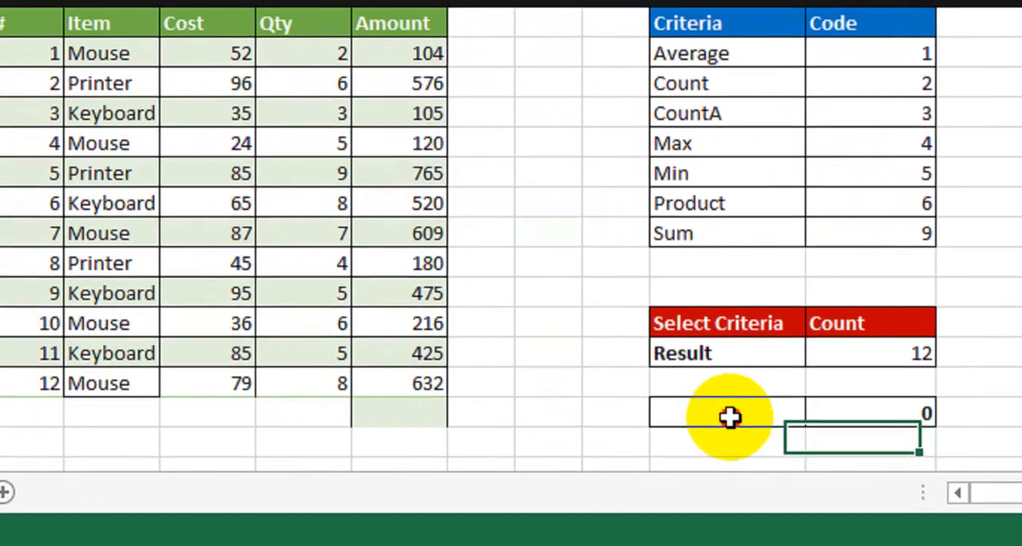
# Enter Mouse in cell K22 and check the SUMIF total against the Mouse rows in the item table.
pyautogui.click(628, 441)
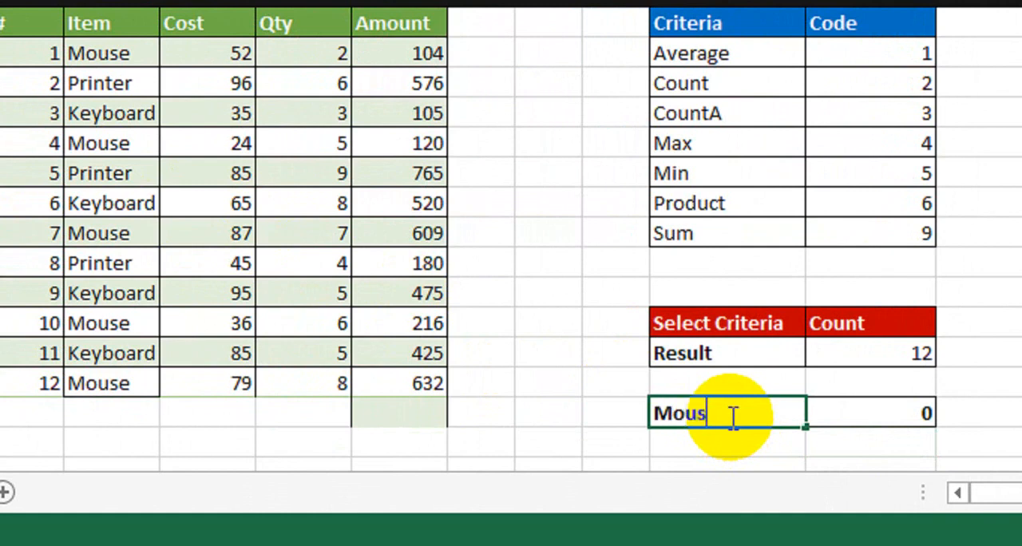
pyautogui.press('Return')
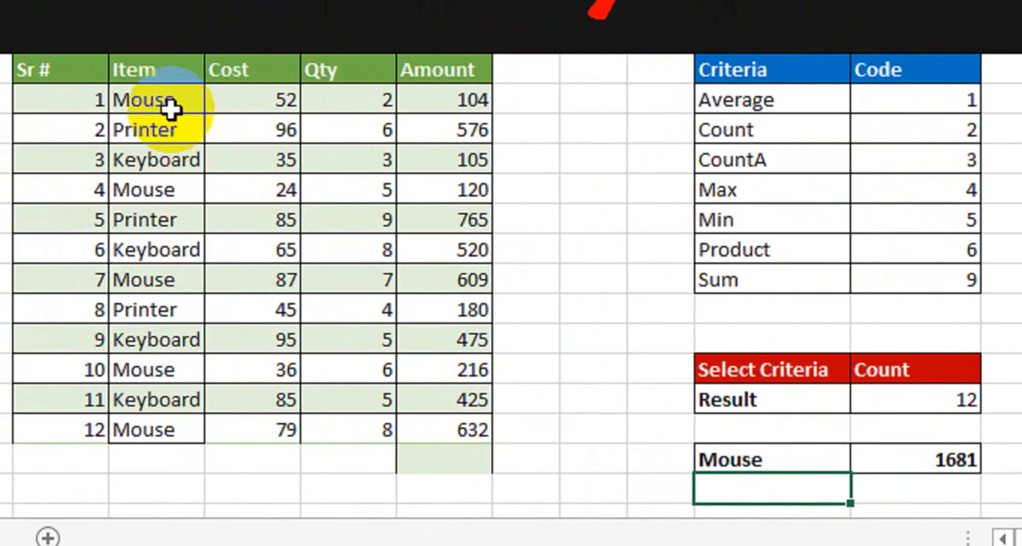
pyautogui.click(171, 105)
pyautogui.click(259, 53)
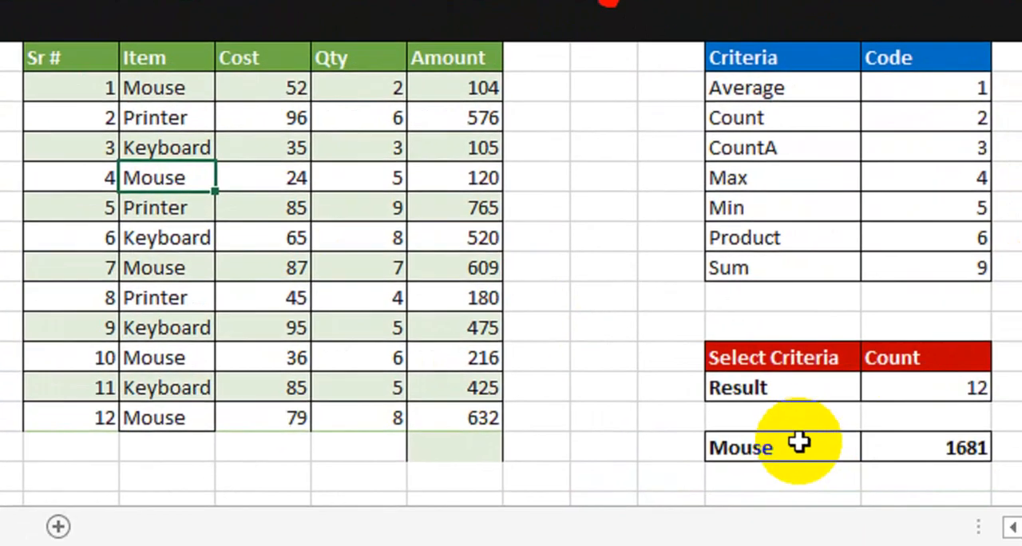
# Replace the item in cell K22 with Printer to test the SUMIF total.
pyautogui.click(780, 495)
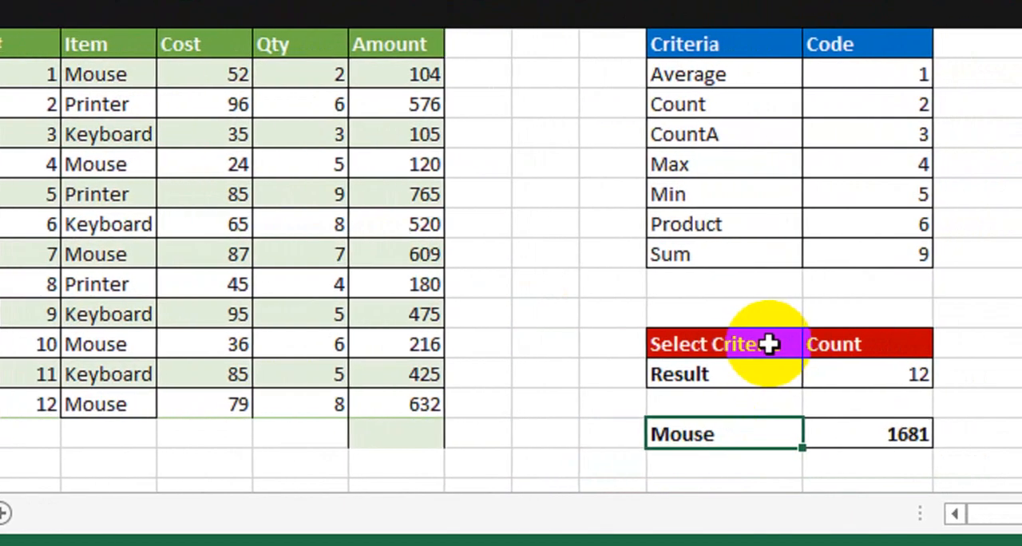
pyautogui.write('Pr')
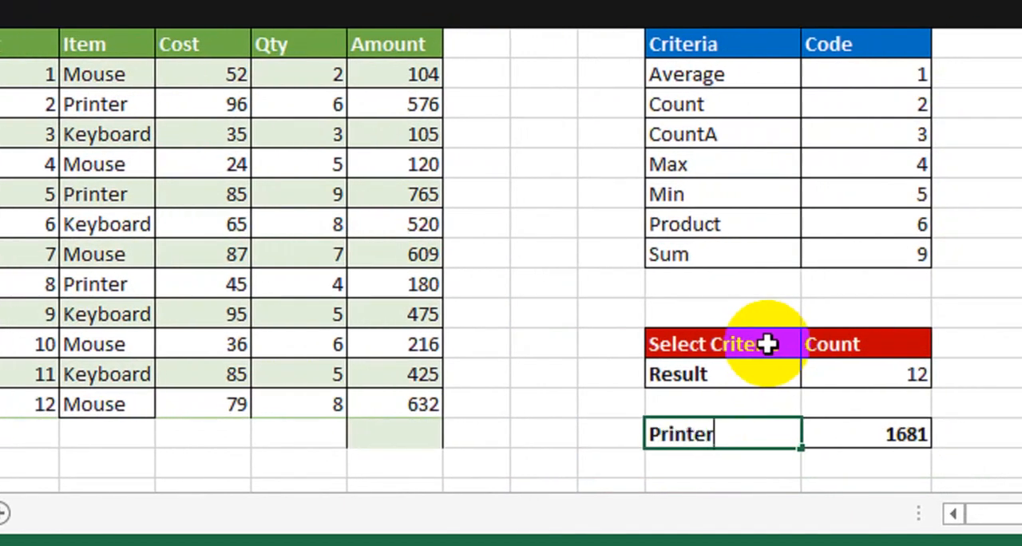
pyautogui.write('inter')
pyautogui.press('Return')
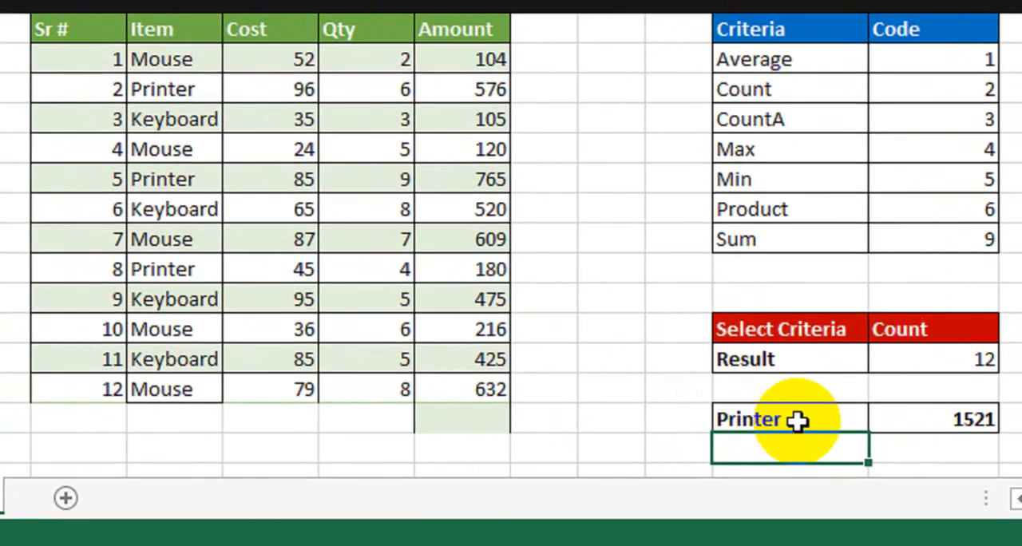
# Set the item in cell K22 to Keyboard and check the SUMIF total beside it.
pyautogui.click(799, 421)
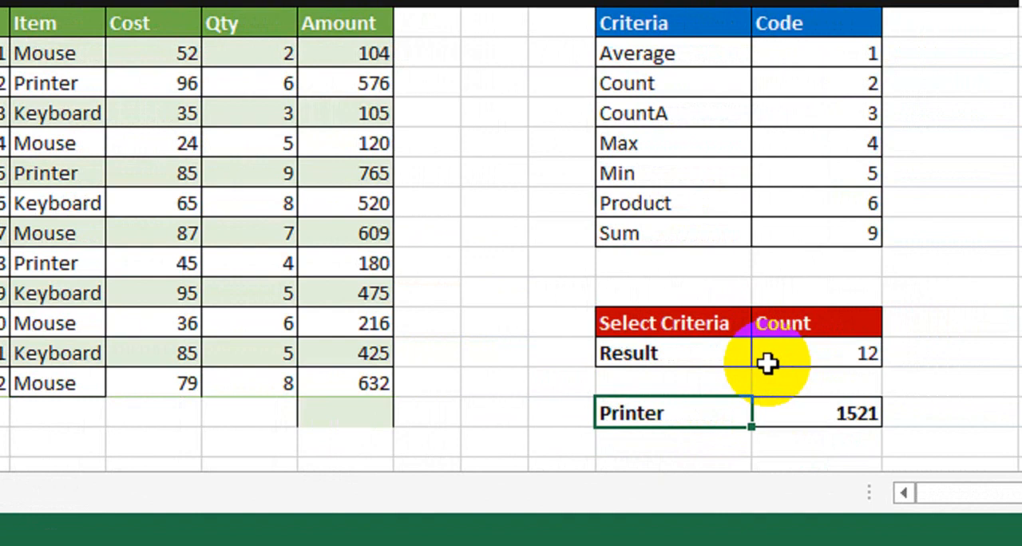
pyautogui.write('Keyboard')
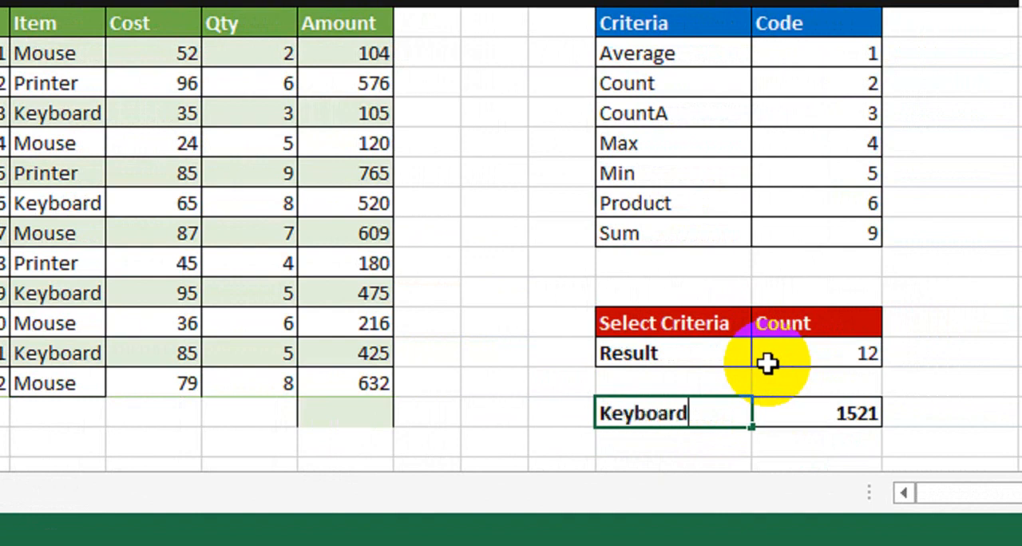
pyautogui.press('Return')
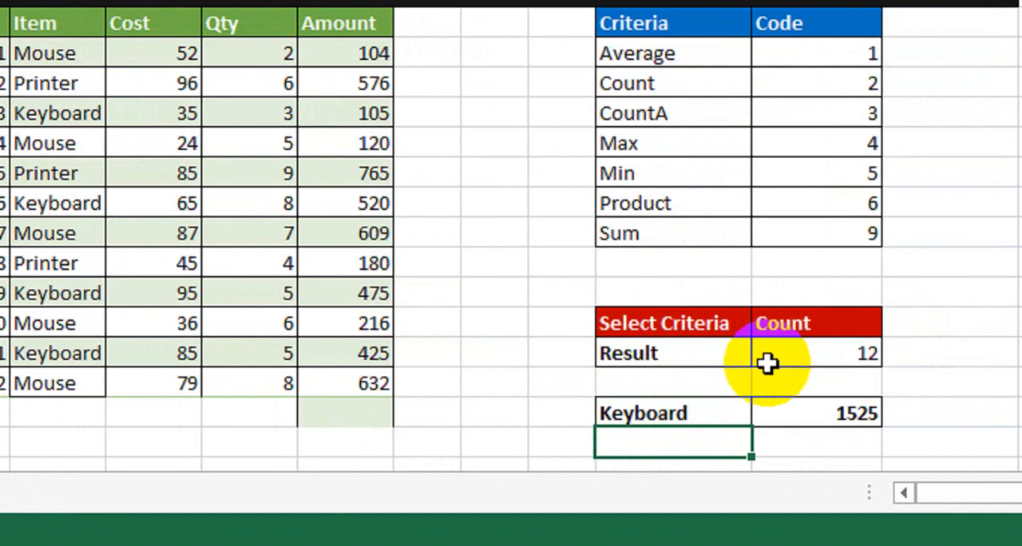
pyautogui.click(818, 413)
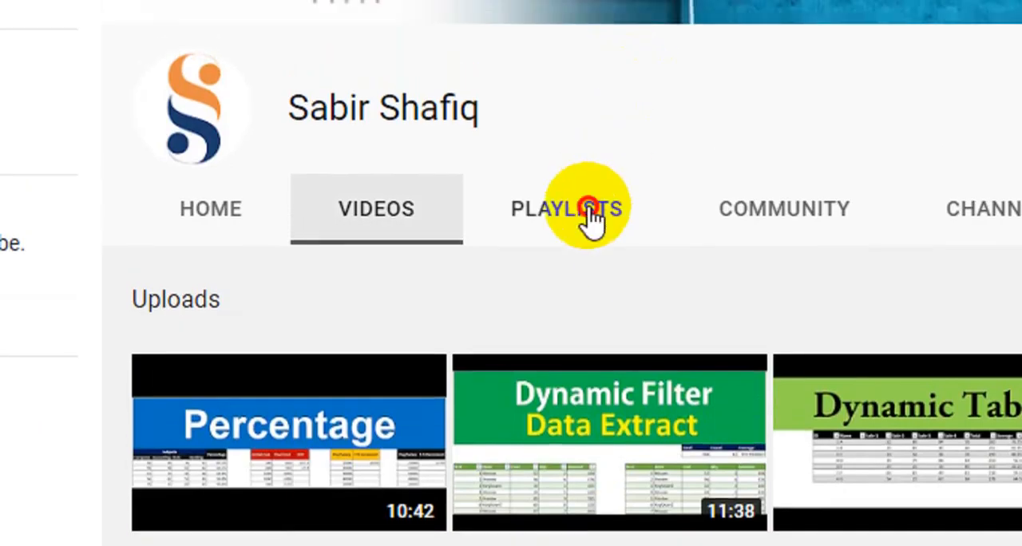
# Open the playlists of the YouTube channel and look through the created playlists.
pyautogui.click(588, 159)
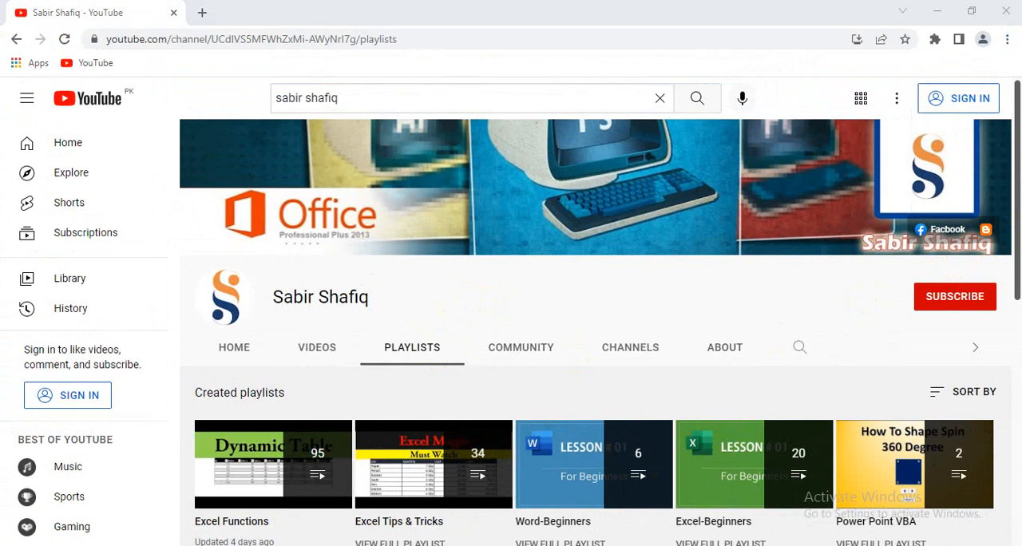
pyautogui.moveTo(1016, 211); pyautogui.dragTo(1010, 292)
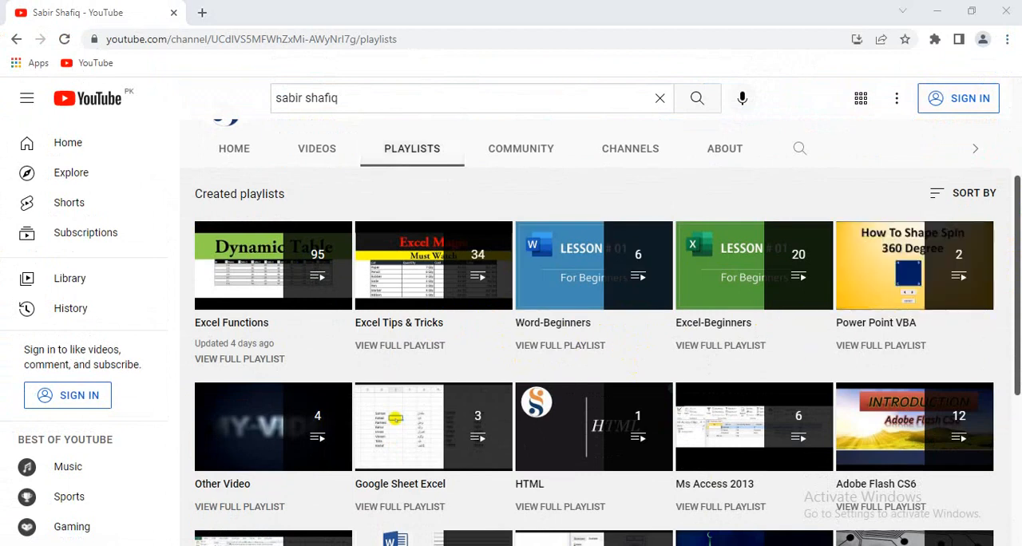
pyautogui.moveTo(1016, 256); pyautogui.dragTo(1016, 328)
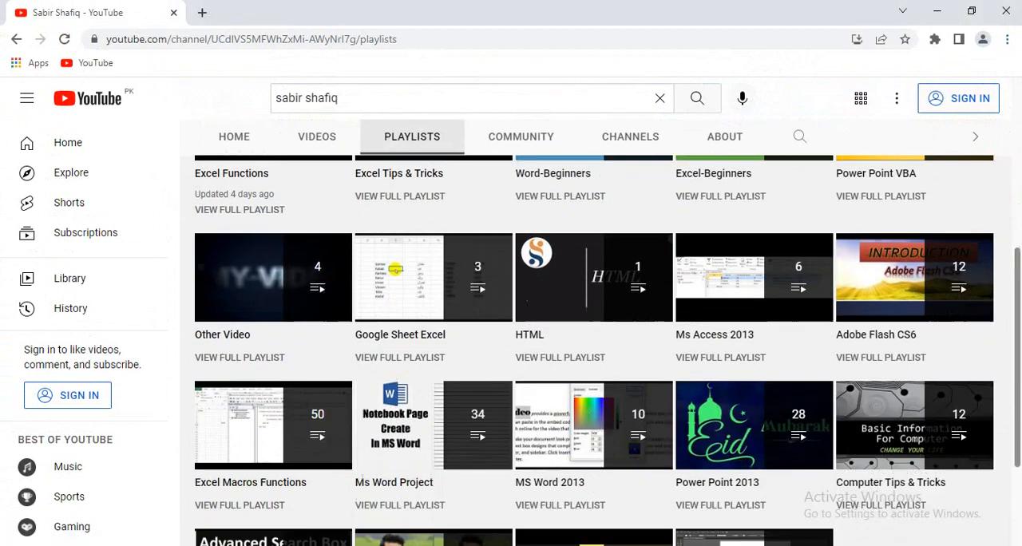
pyautogui.scroll(-2, 554, 399)
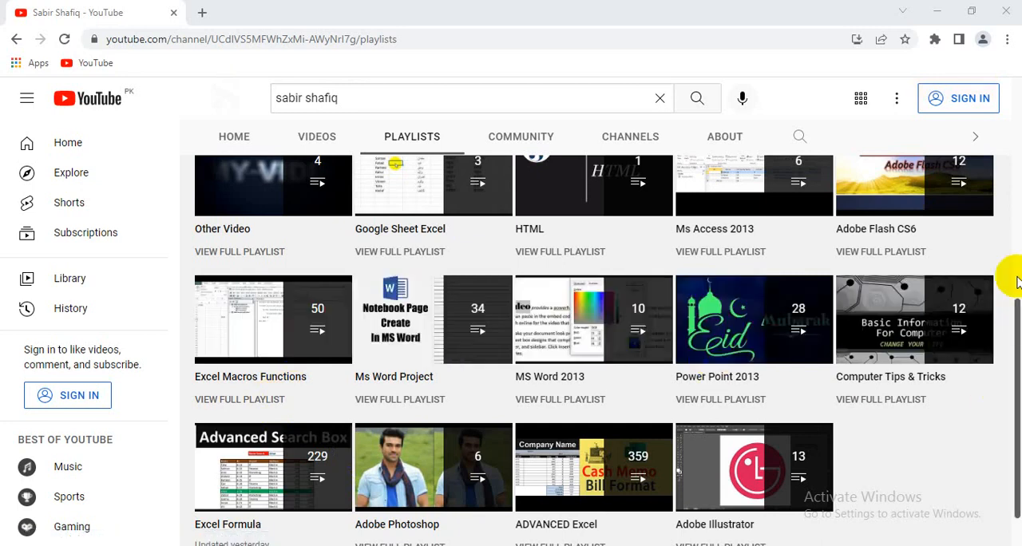
pyautogui.click(567, 463)
pyautogui.moveTo(1015, 377); pyautogui.dragTo(995, 202)
pyautogui.click(530, 477)
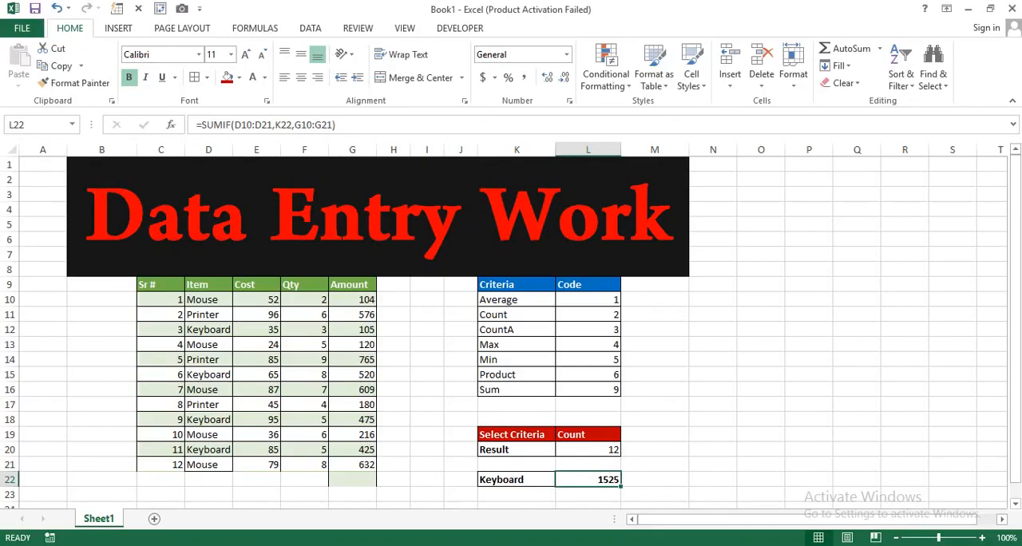
pyautogui.click(431, 399)
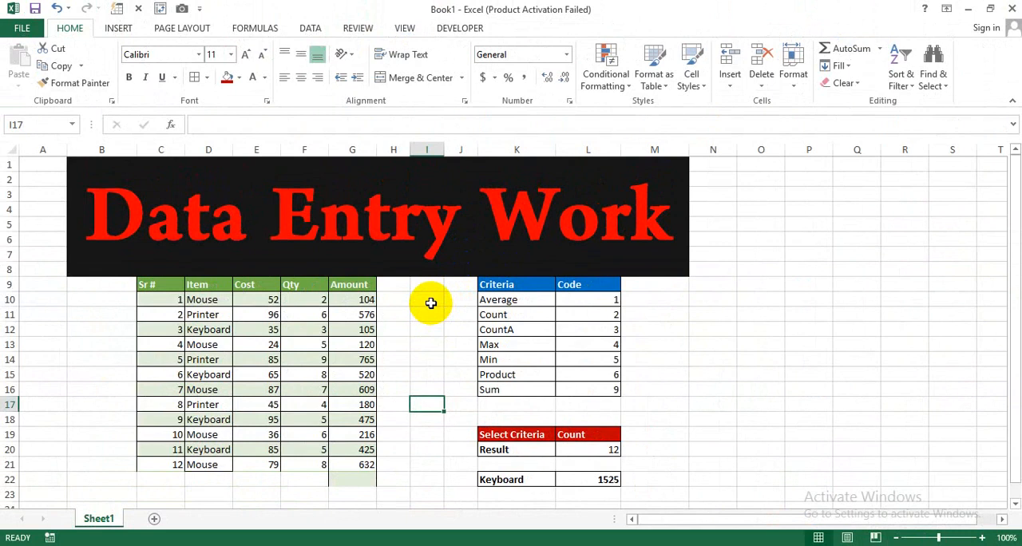
pyautogui.click(678, 418)
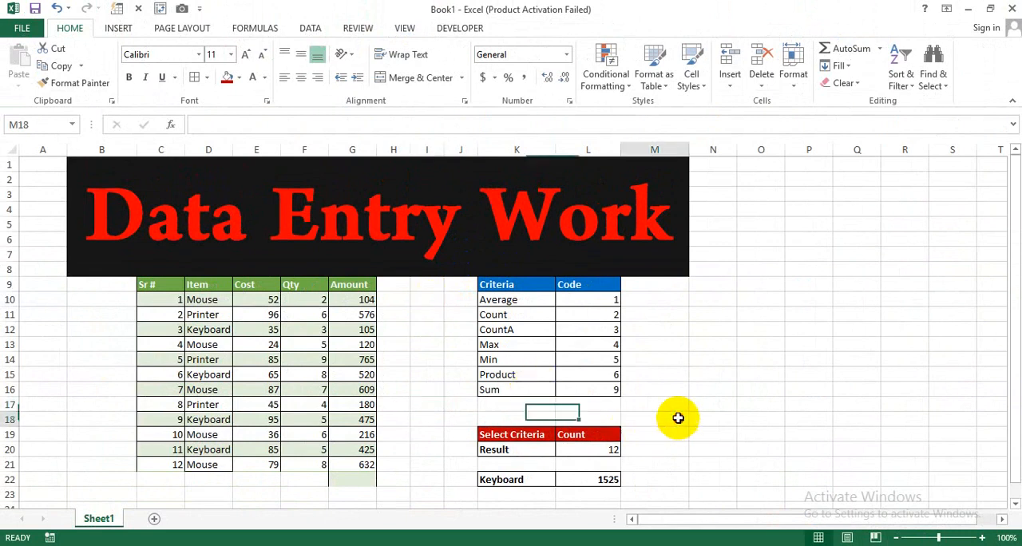